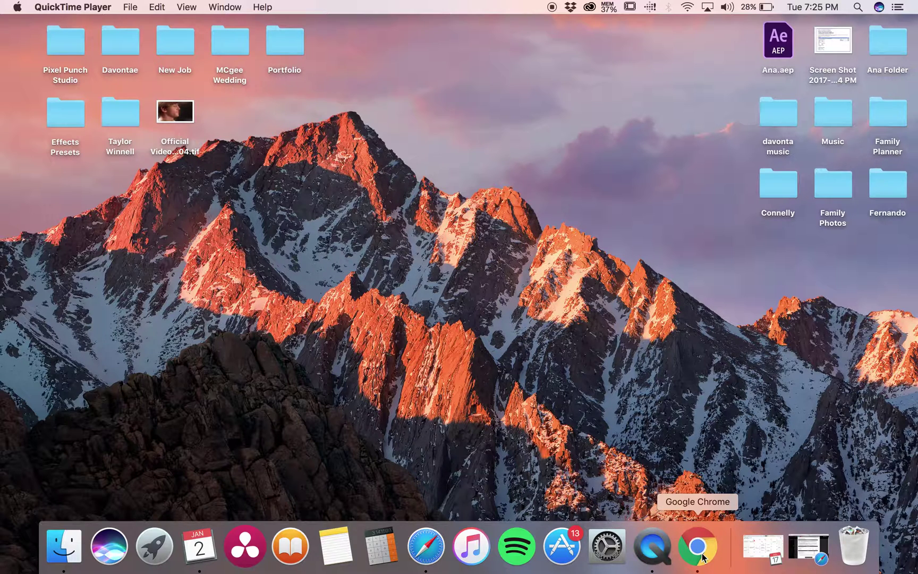
Step: Switch to Google Chrome and show the Open with choices for the Excel file Bills Quarterly Template (1).xlsx in My Drive
left_click(698, 546)
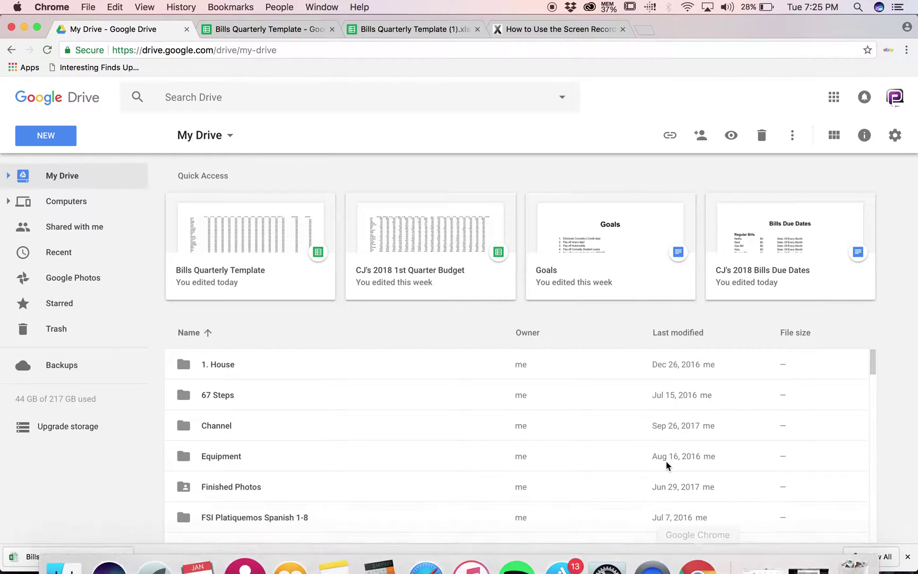
scroll(563, 387, "down", 15)
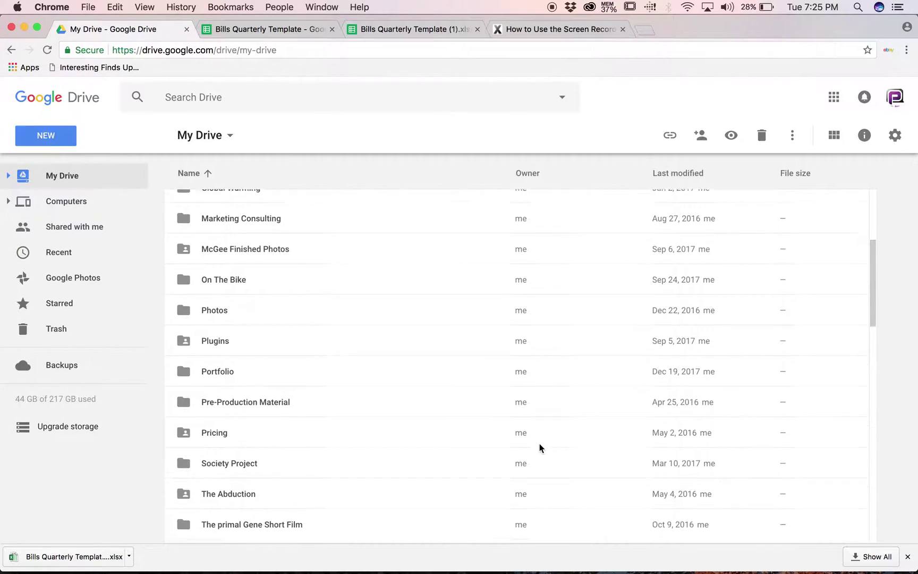
scroll(539, 443, "down", 7)
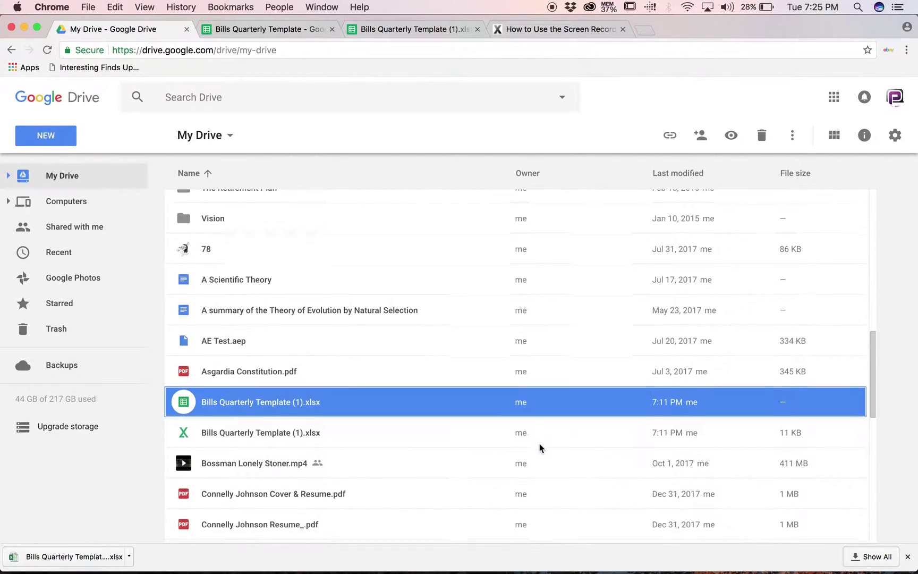
scroll(339, 342, "down", 1)
left_click(345, 300)
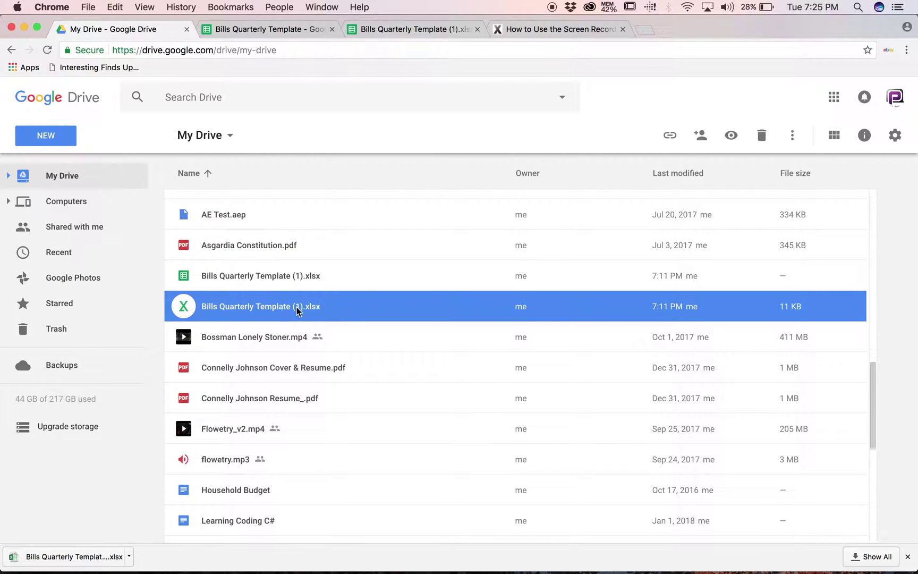
right_click(361, 308)
mouse_move(462, 285)
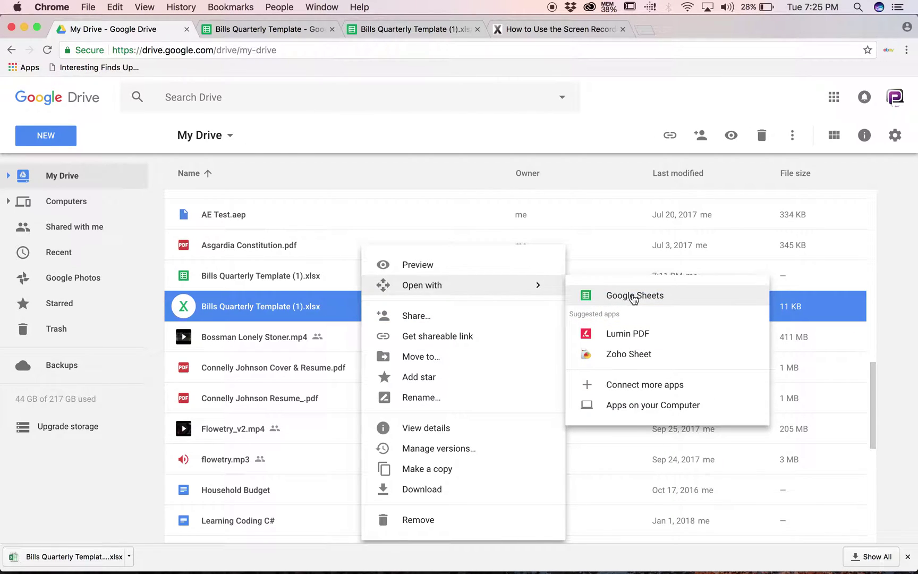
Step: Preview the Excel version of Bills Quarterly Template (1).xlsx and close the preview
left_click(306, 276)
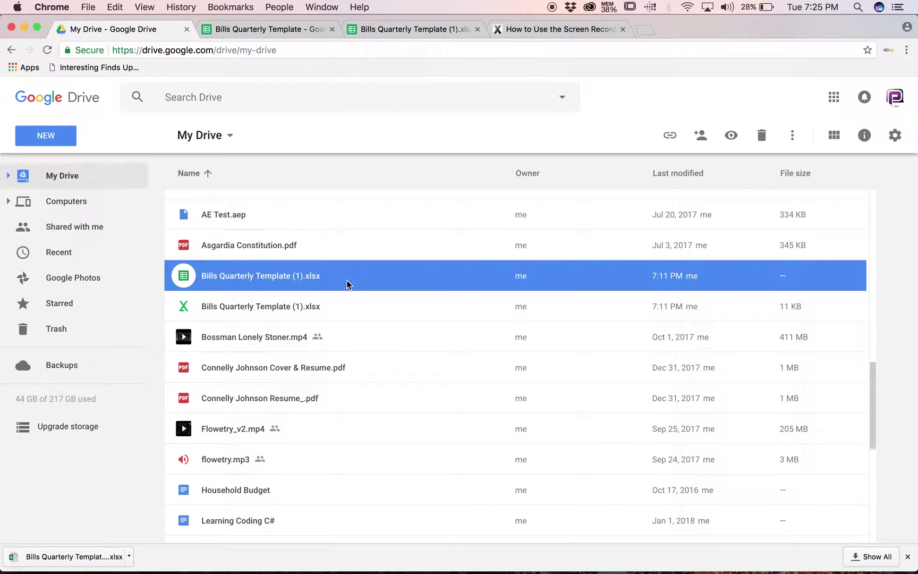
double_click(344, 313)
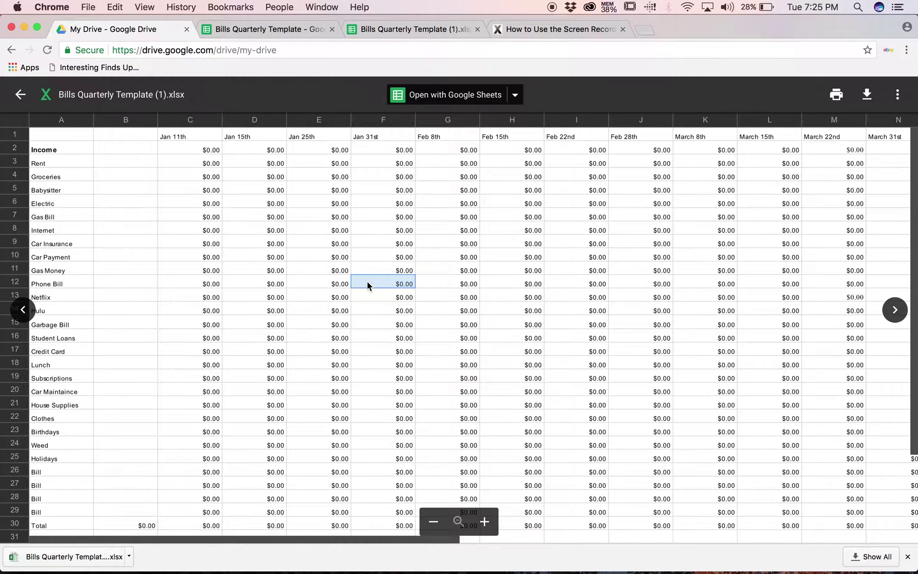
left_click(20, 94)
Step: Open the Google Sheets version of Bills Quarterly Template (1).xlsx and close it again
left_click(258, 283)
double_click(259, 283)
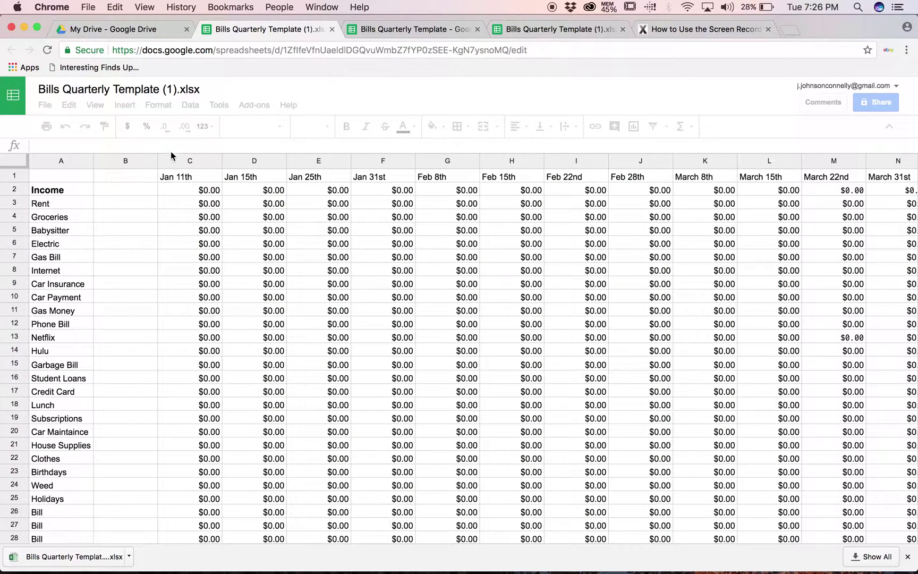
left_click(311, 274)
type("90")
key("Return")
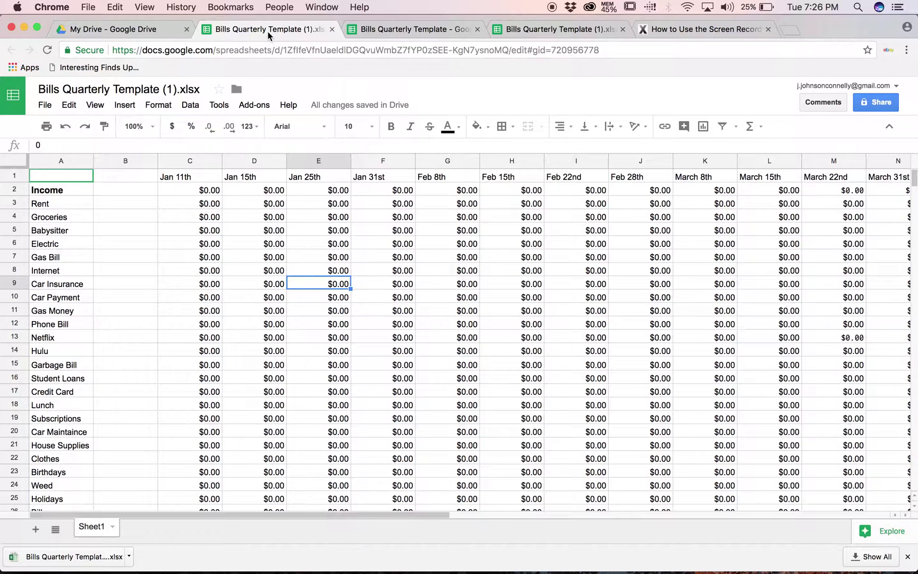
left_click(333, 30)
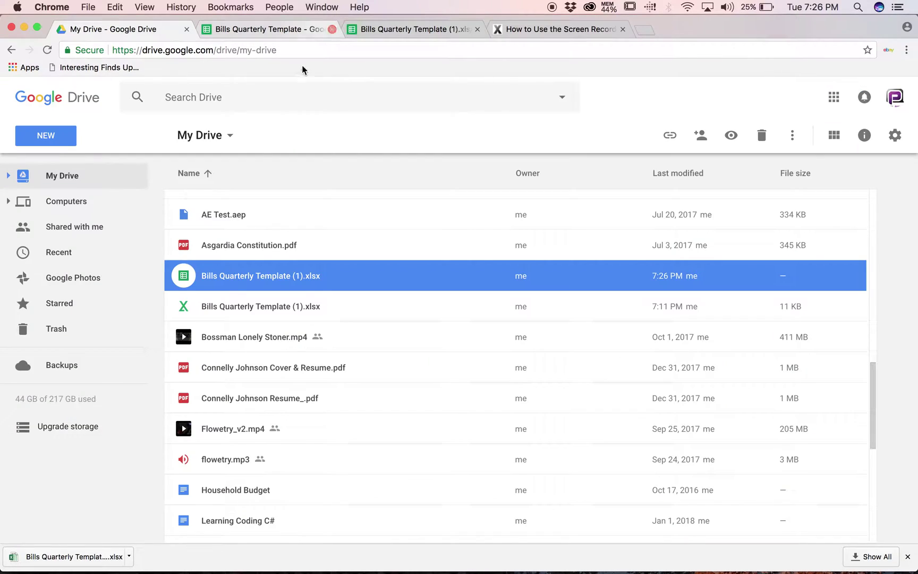
Step: Open the 1. House folder in My Drive and close the browser tab still holding Bills Quarterly Template (1).xlsx
scroll(238, 249, "up", 5)
scroll(238, 249, "up", 10)
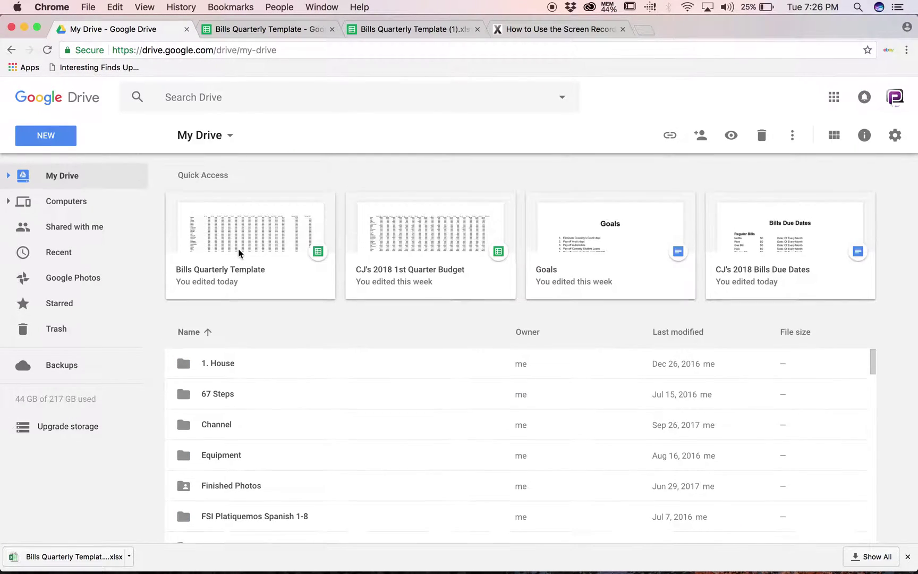
double_click(254, 364)
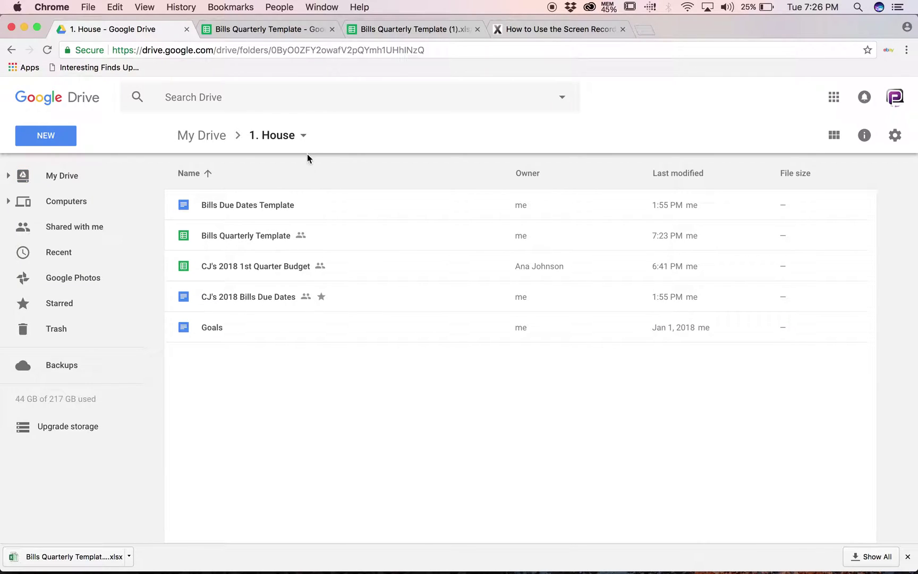
left_click(478, 29)
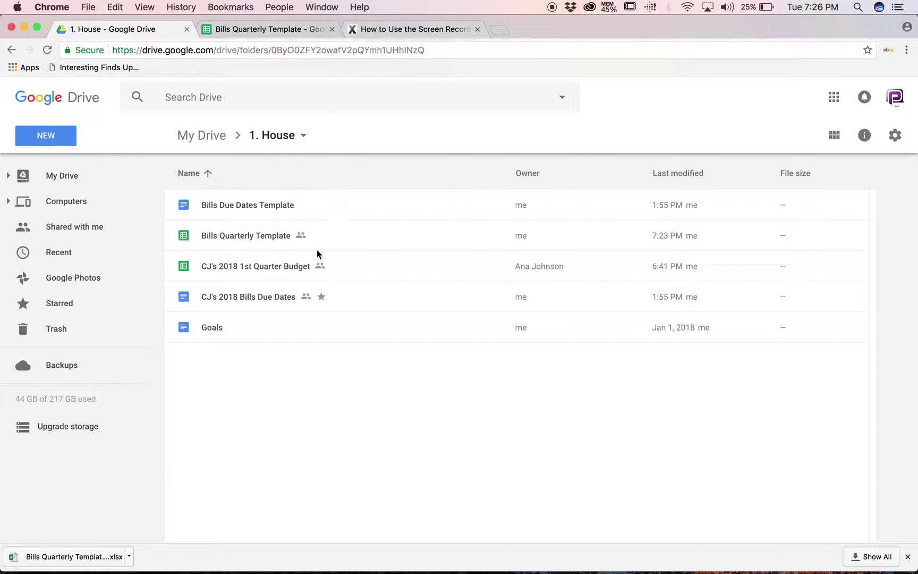
Step: Open the Bills Quarterly Template spreadsheet from the 1. House folder
left_click(299, 265)
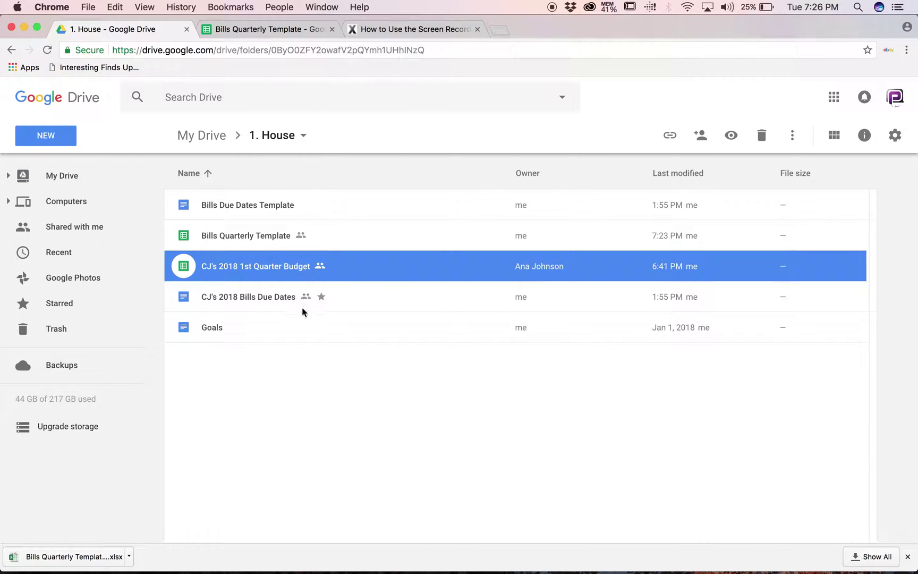
left_click(340, 297)
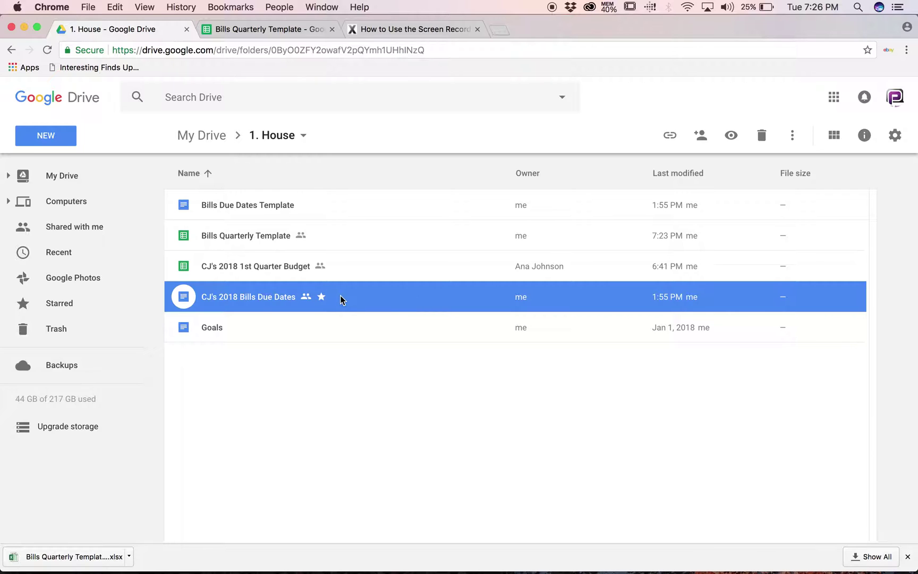
left_click(340, 239)
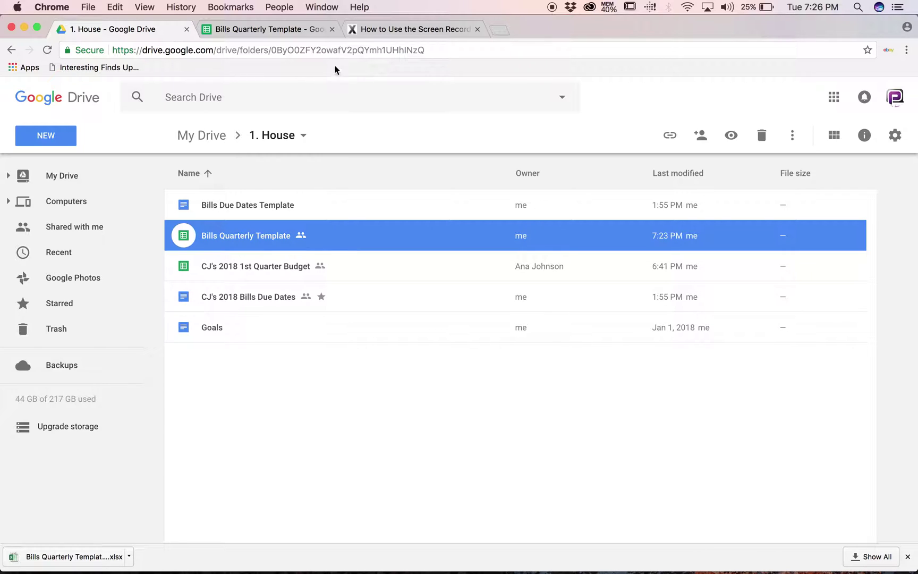
left_click(362, 301)
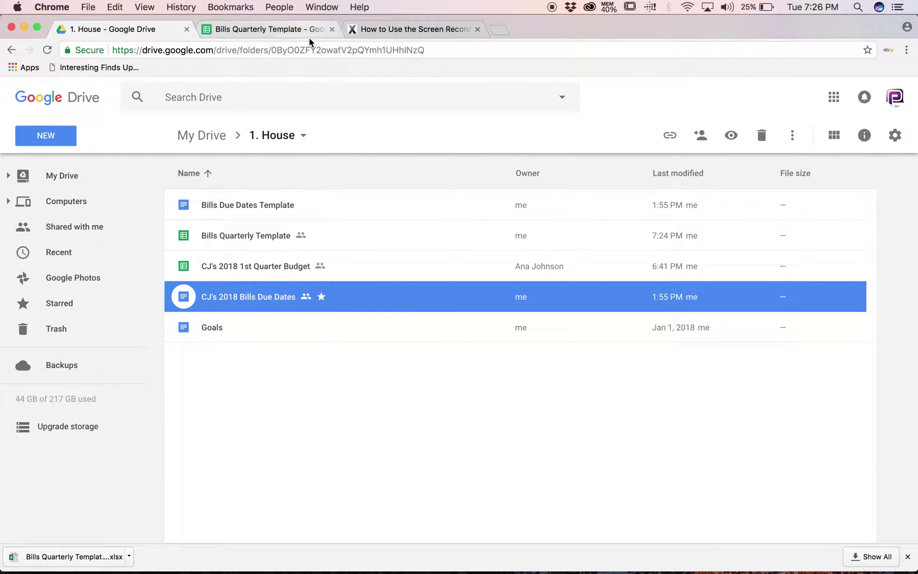
left_click(334, 248)
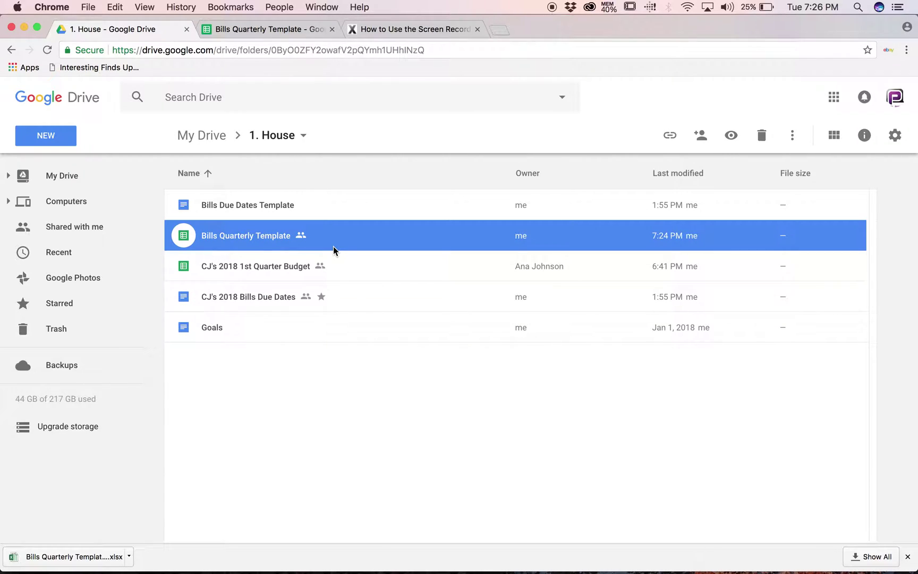
double_click(361, 240)
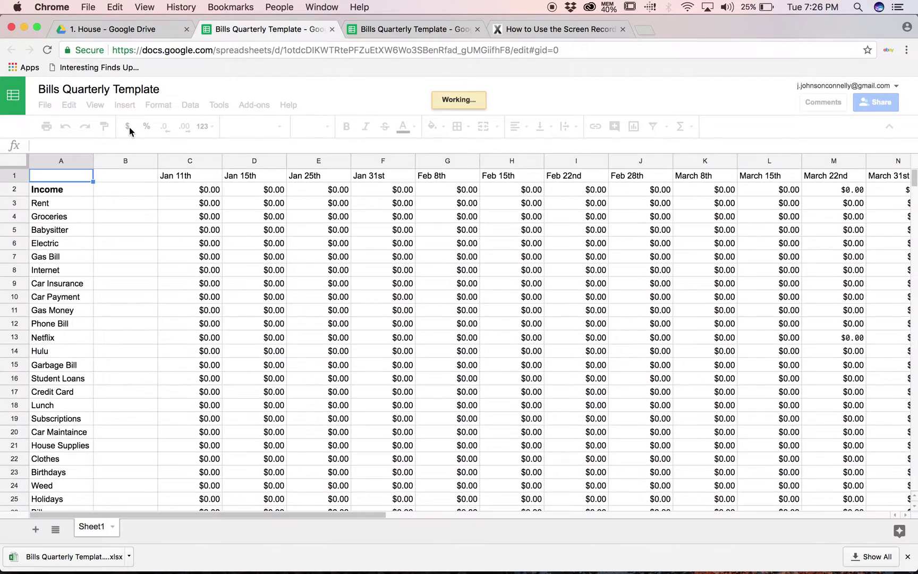
Step: Set the zoom of the Bills Quarterly Template spreadsheet to 72%
left_click(130, 126)
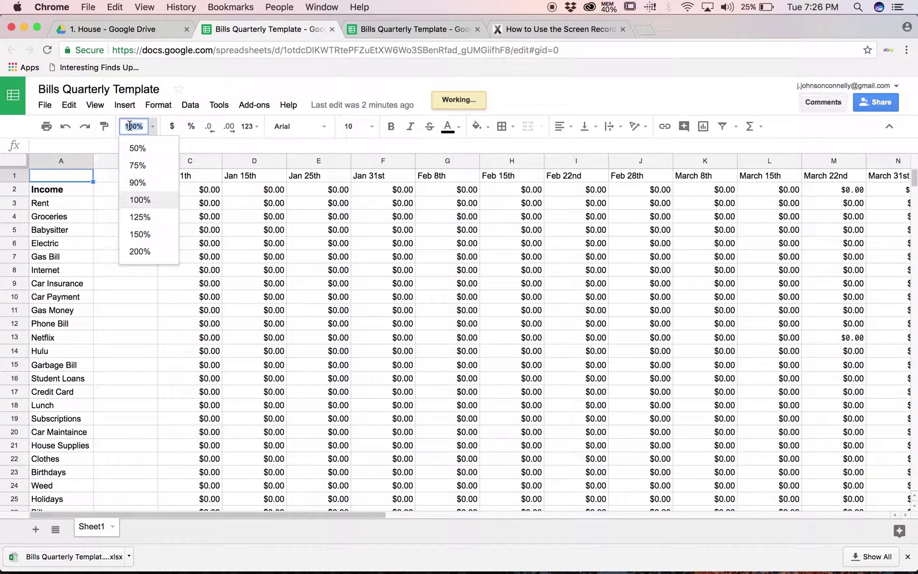
type("72")
key("Return")
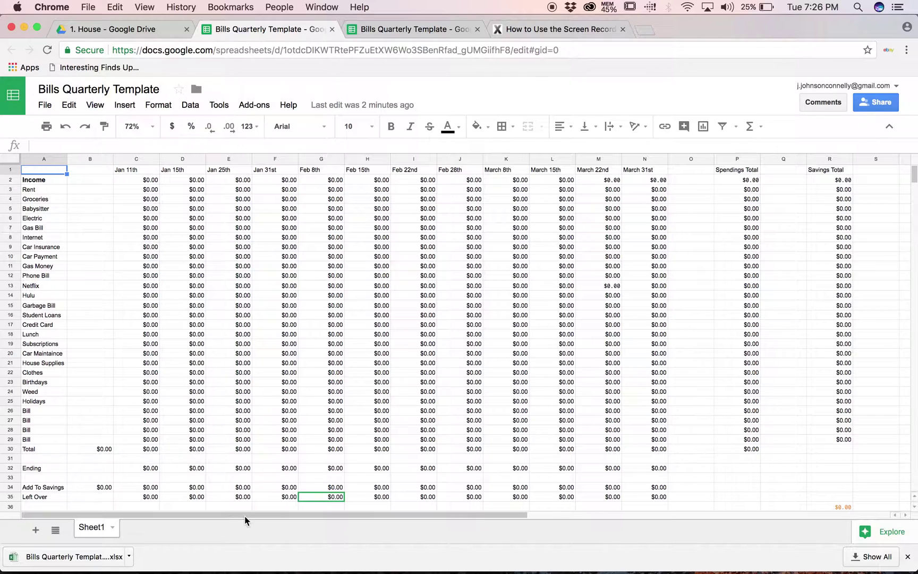
Step: Examine the date headers in row 1, going from Jan 11th to March 8th and back
left_click(330, 497)
left_click(146, 181)
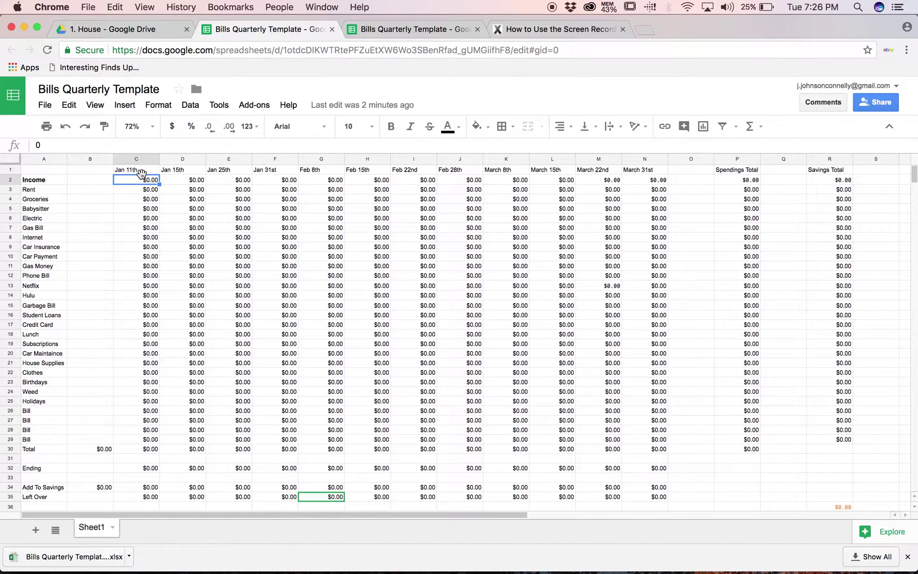
left_click(141, 170)
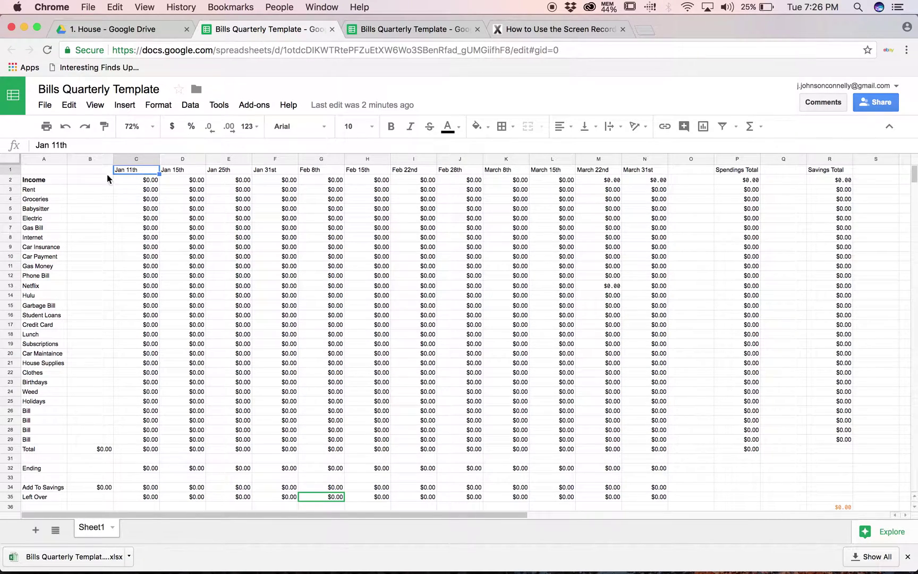
left_click(182, 170)
left_click(241, 170)
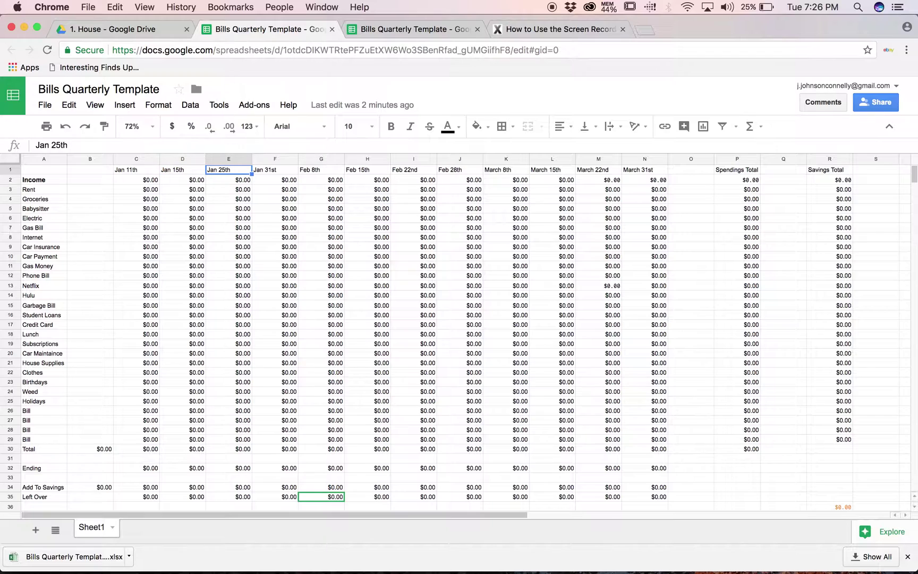
key("Right")
key("Right")
key("Right")
key("Right")
key("Right")
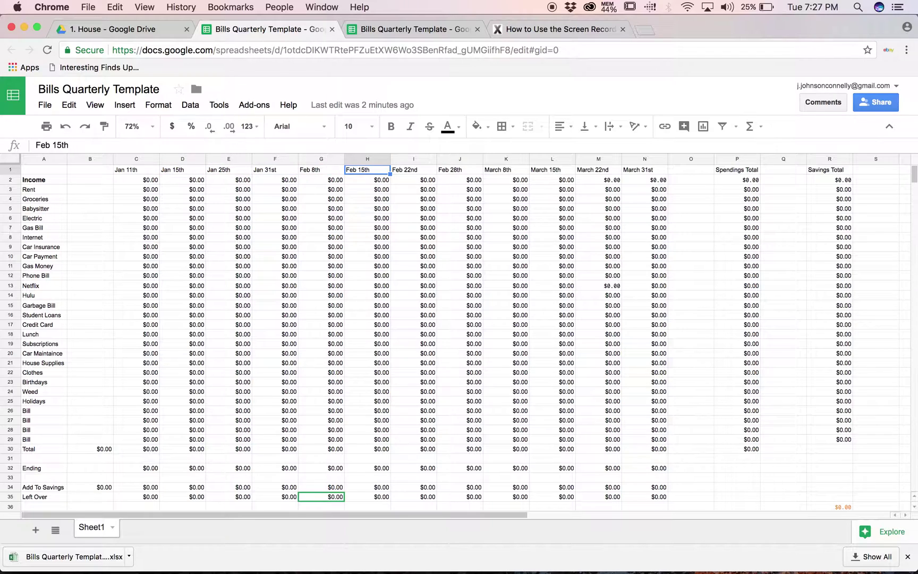
key("Right")
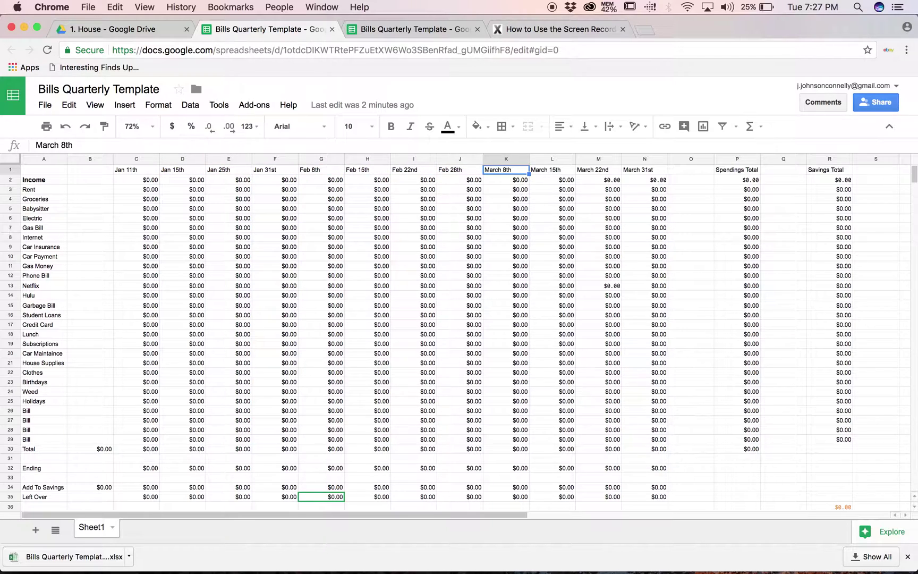
key("Left")
key("Left")
key("Left")
key("Left")
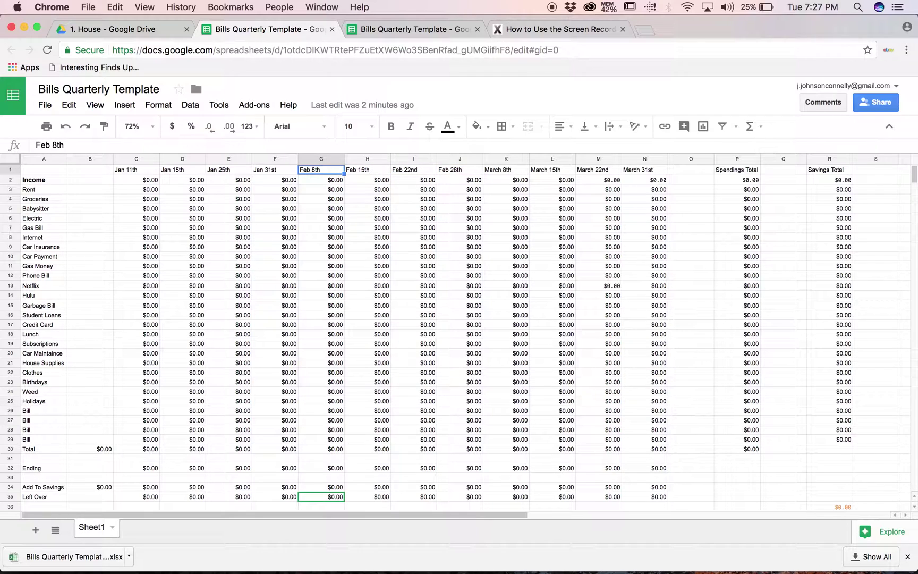
key("Left")
key("Left")
key("Left")
key("Left")
key("Right")
key("Right")
key("Right")
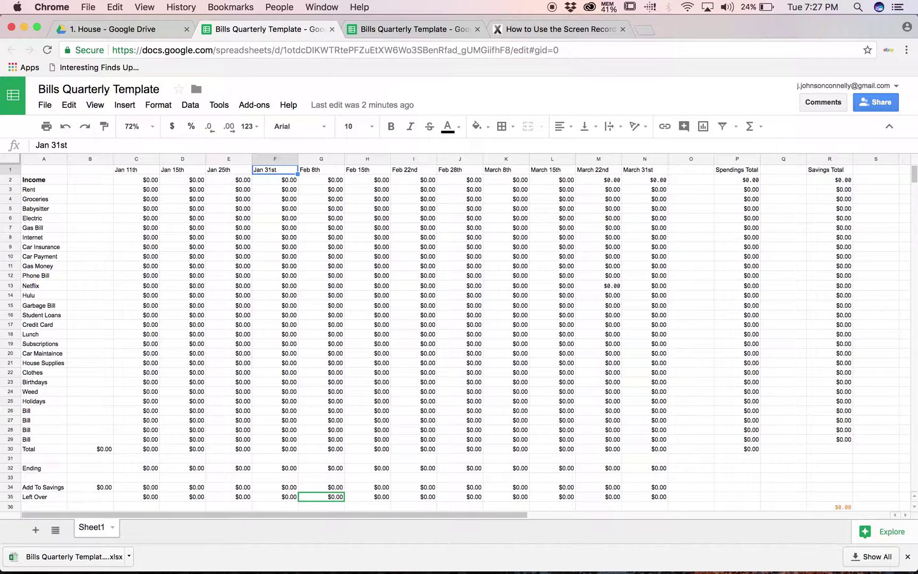
key("Left")
key("Left")
key("Left")
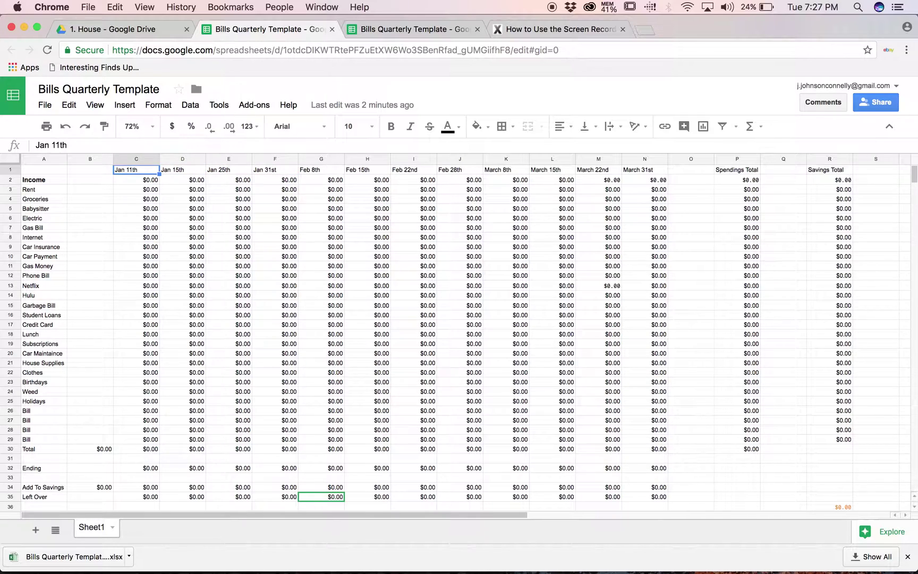
Step: Look over the first Income cells and the date headers in row 1 through March 31st
key("Down")
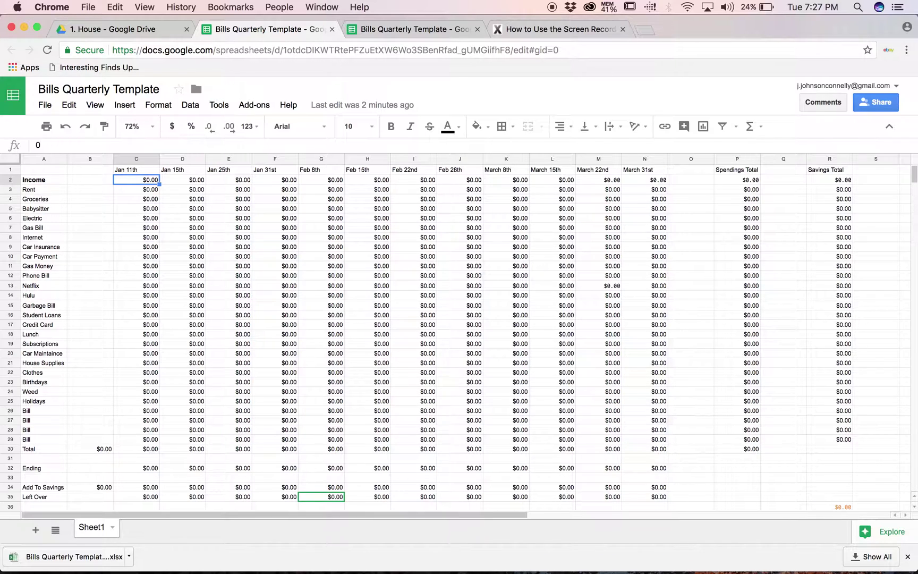
key("Right")
key("Right")
key("Up")
key("Right")
key("Right")
key("Right")
key("Right")
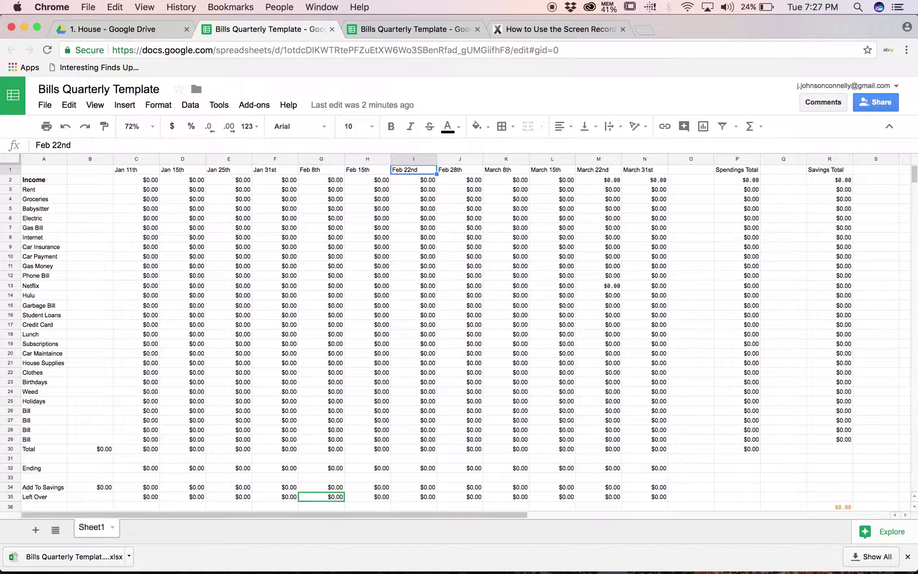
key("Right")
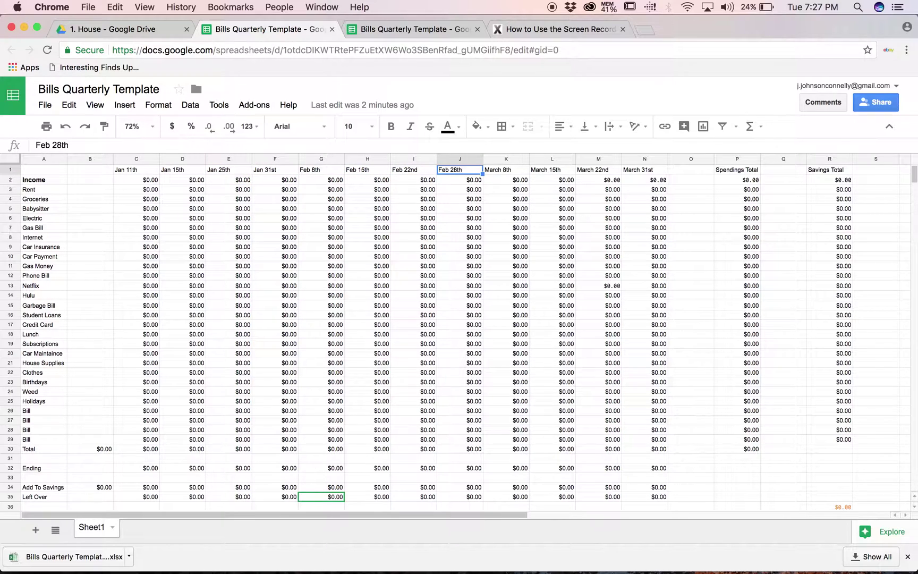
key("Right")
key("Right")
key("Right")
key("Right")
key("Right")
key("Left")
key("Left")
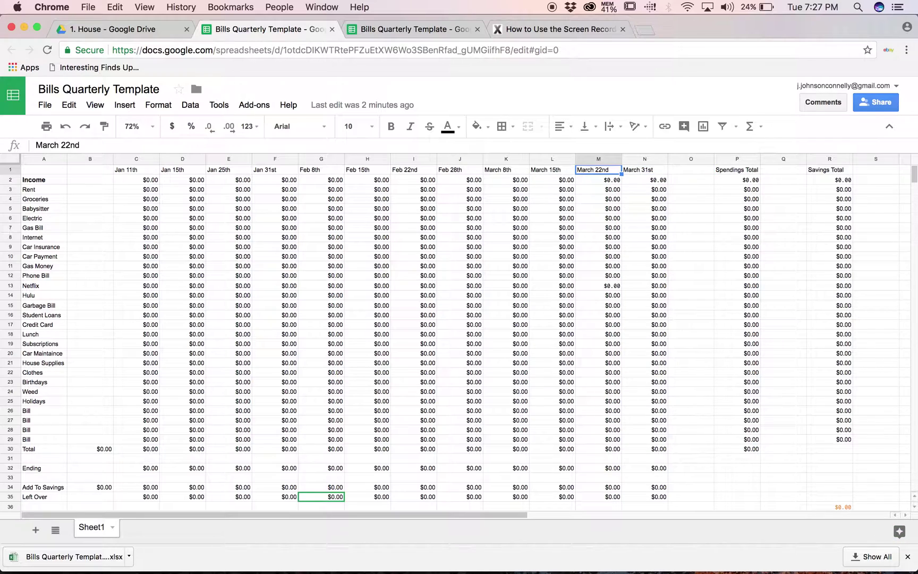
Step: Enter an income of 1000 for Jan 11th in cell C2
key("Left")
key("Left")
key("Left")
key("Left")
key("Left")
key("Left")
key("Left")
key("Left")
key("Left")
key("Left")
key("Down")
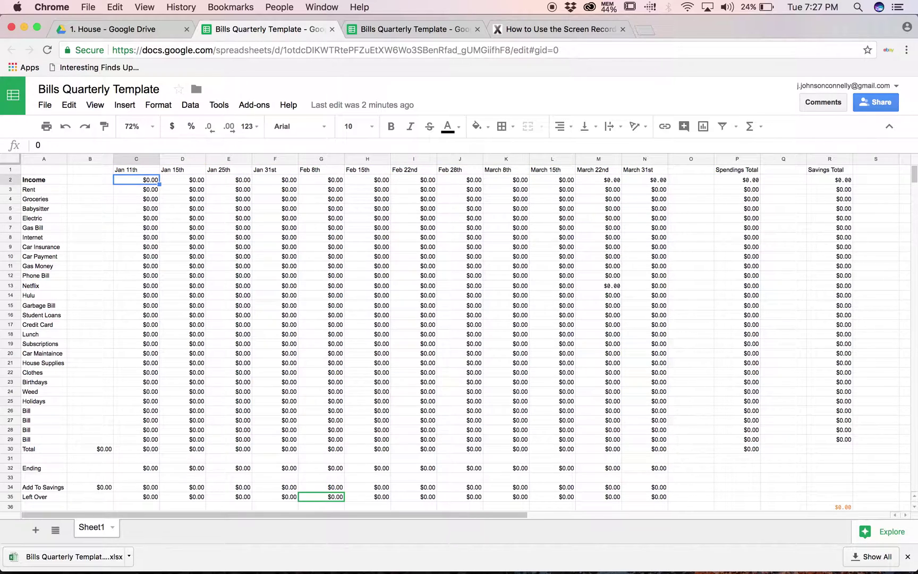
type("1000")
key("Tab")
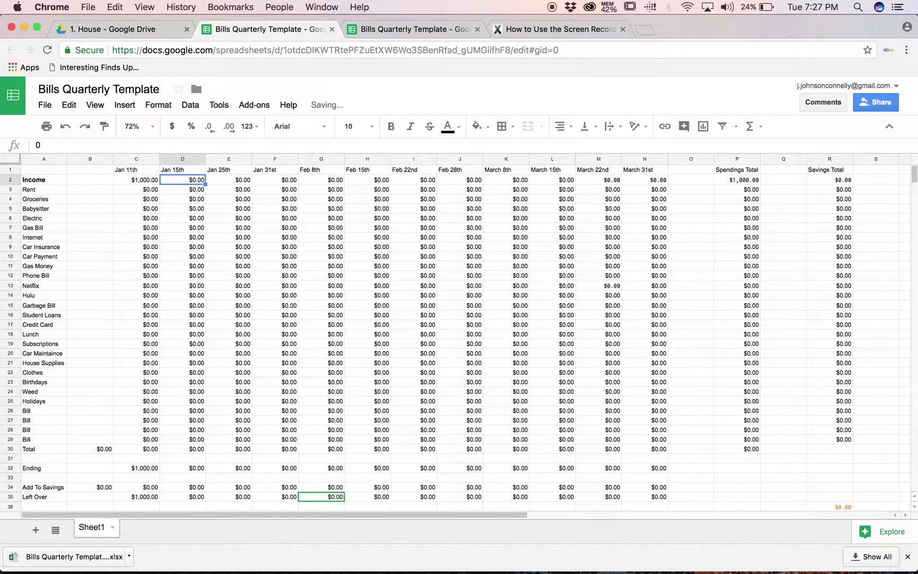
Step: Enter incomes of 980 for Jan 15th, 1200 for Jan 25th, 1200 for Jan 31st and 1000 for Feb 8th
type("980")
key("Tab")
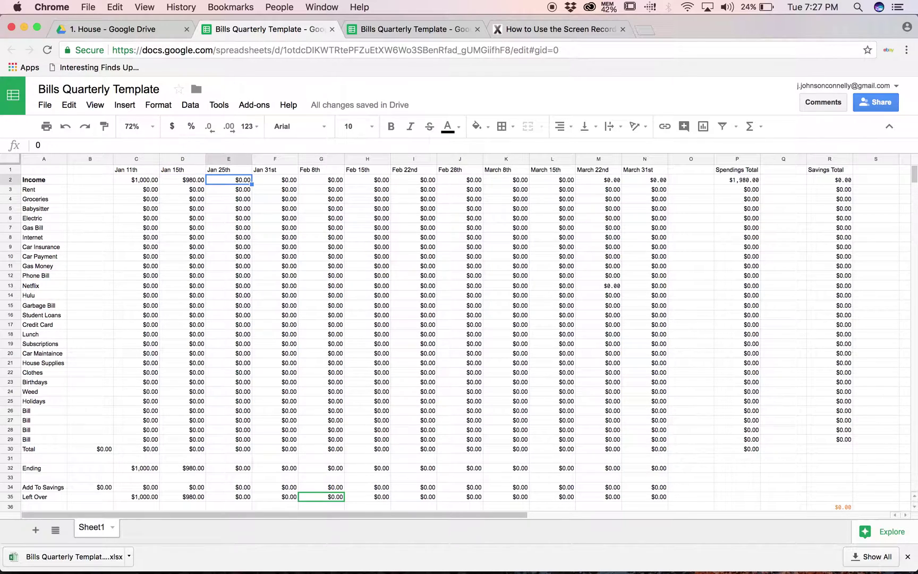
type("1200")
key("Tab")
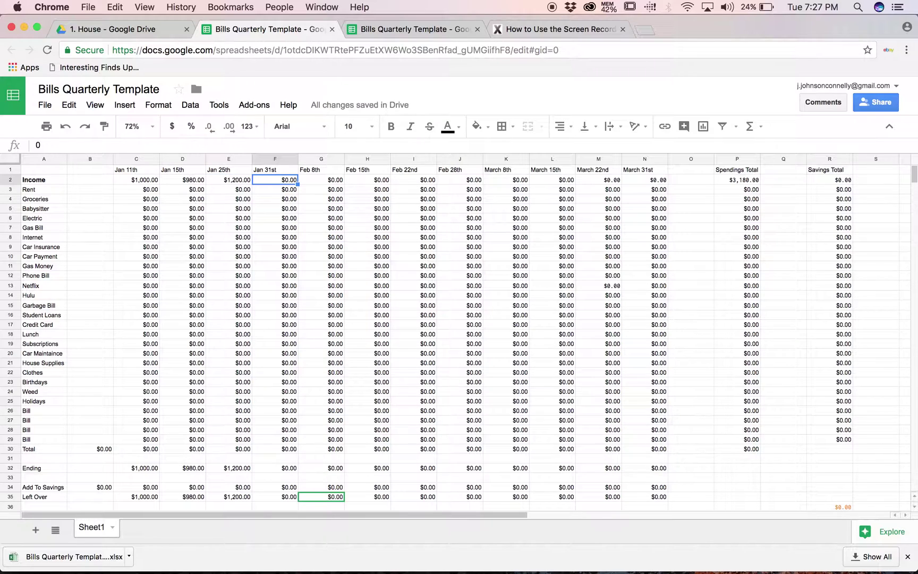
type("1200")
key("Tab")
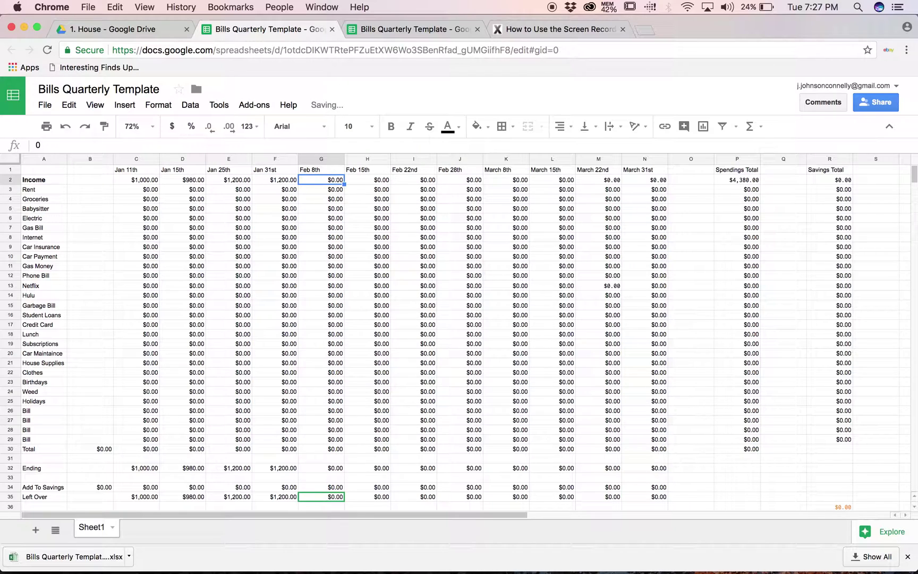
type("1000")
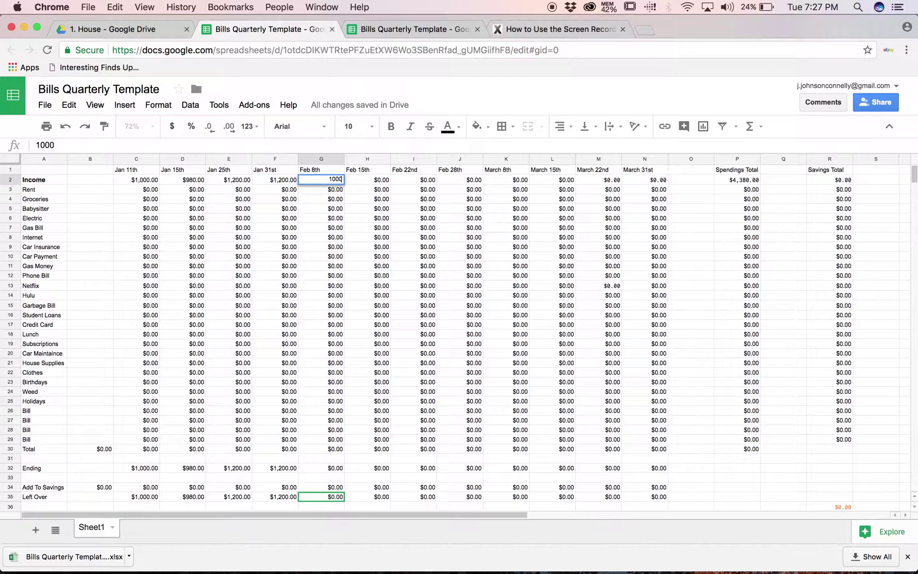
key("Return")
Step: Look over the Income cells from Jan 11th through March 31st and back to Feb 15th
left_click(146, 182)
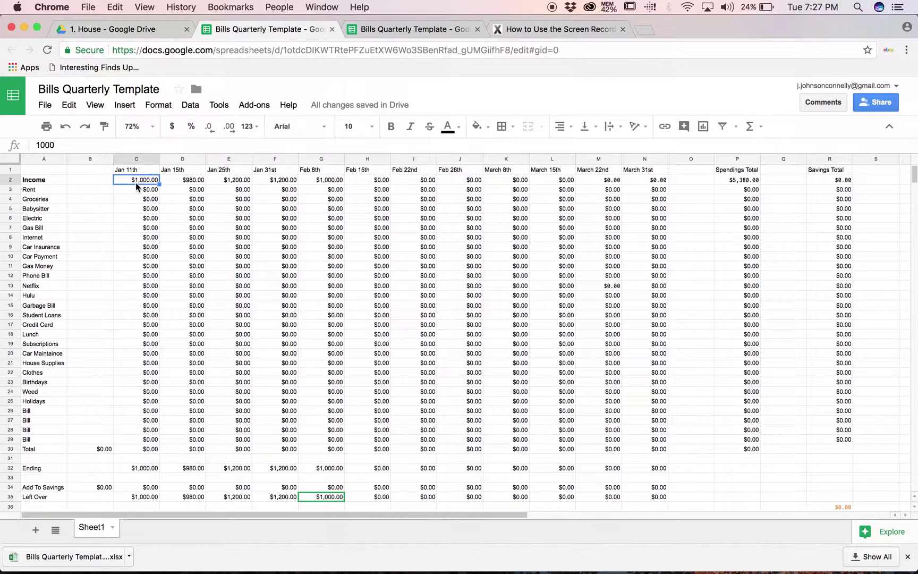
left_click(422, 181)
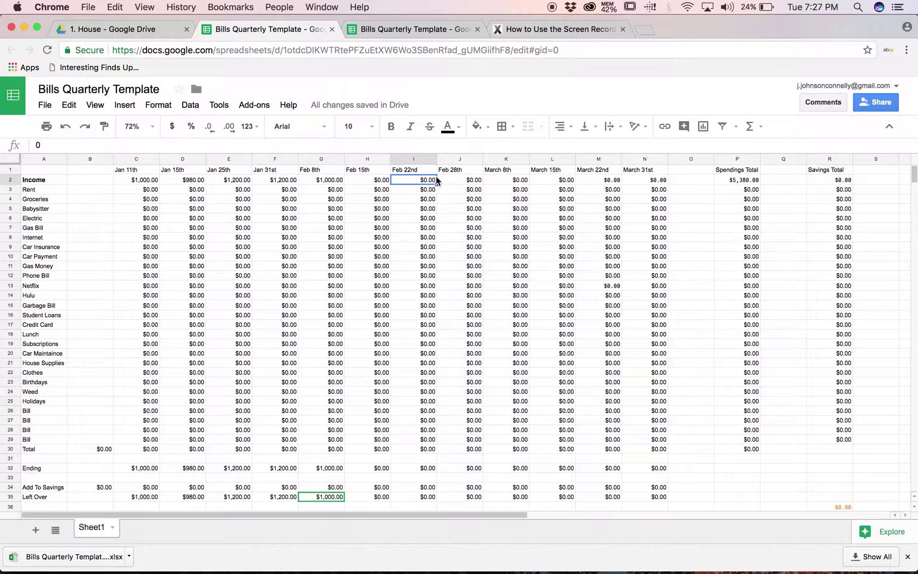
left_click(380, 185)
left_click(434, 183)
left_click(487, 183)
left_click(568, 183)
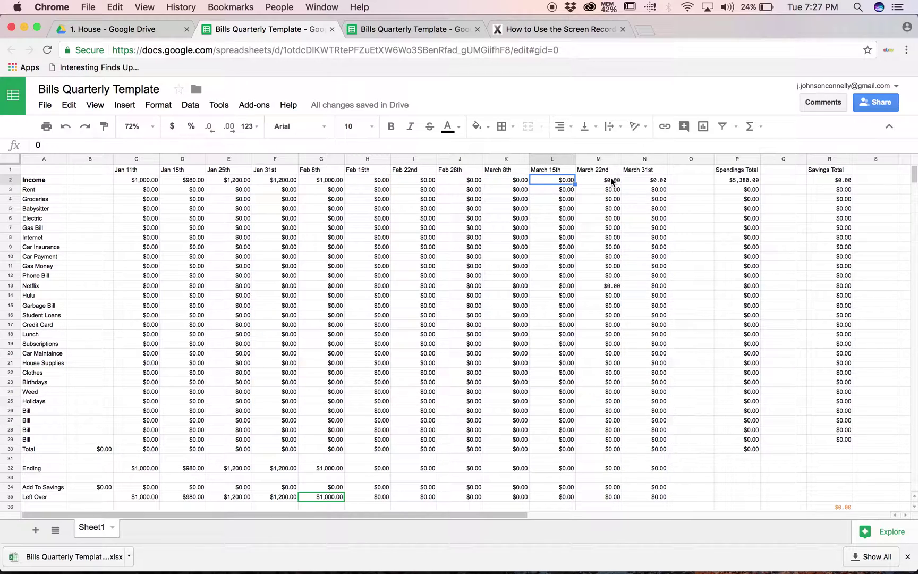
left_click(612, 180)
left_click(657, 184)
left_click(616, 183)
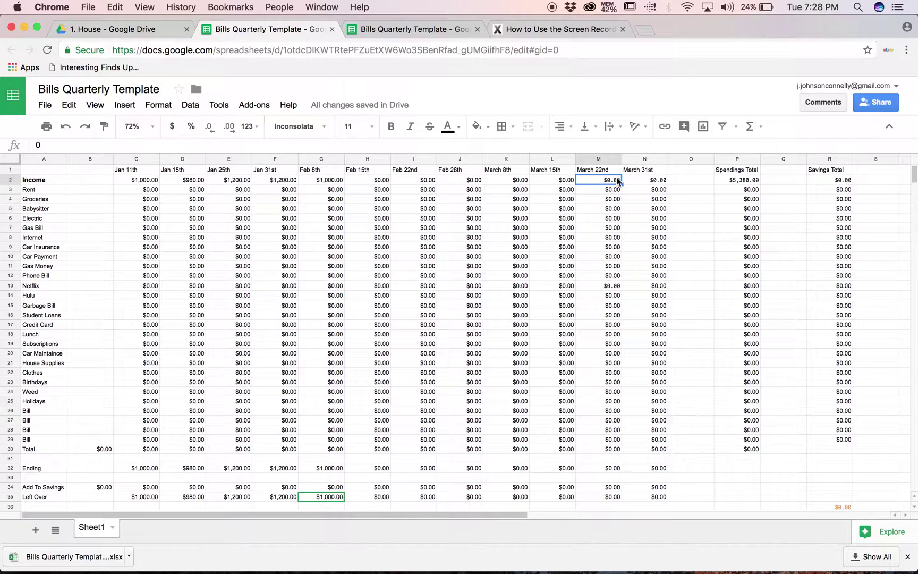
left_click(562, 184)
left_click(506, 182)
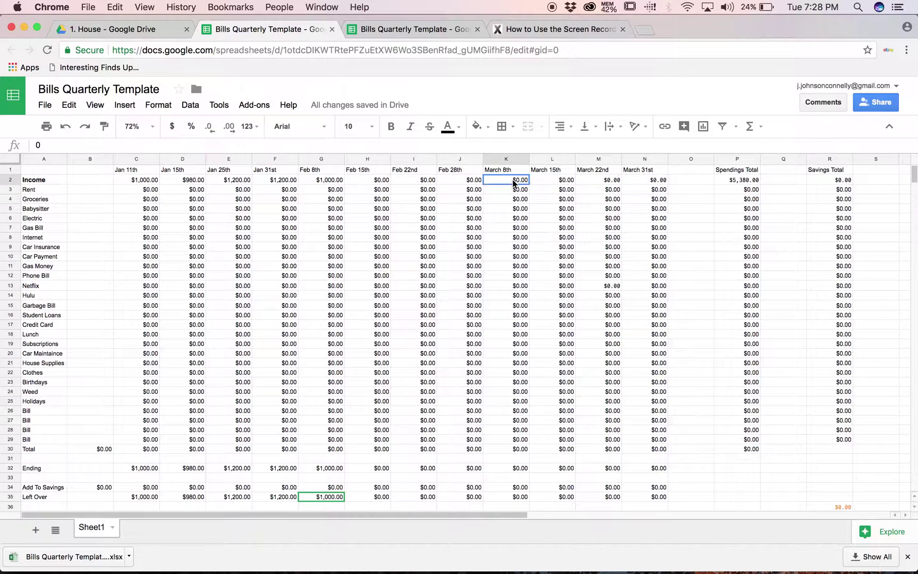
left_click(474, 183)
left_click(416, 183)
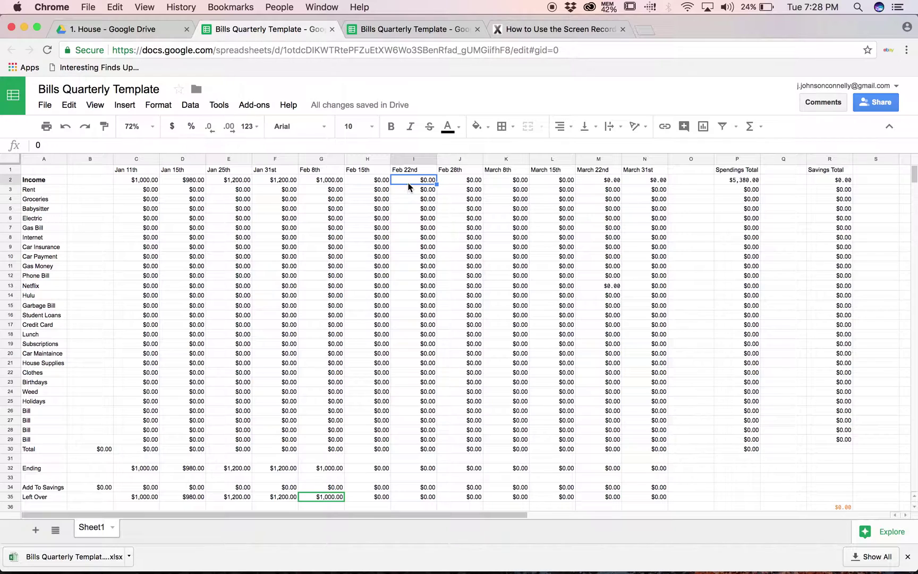
left_click(379, 183)
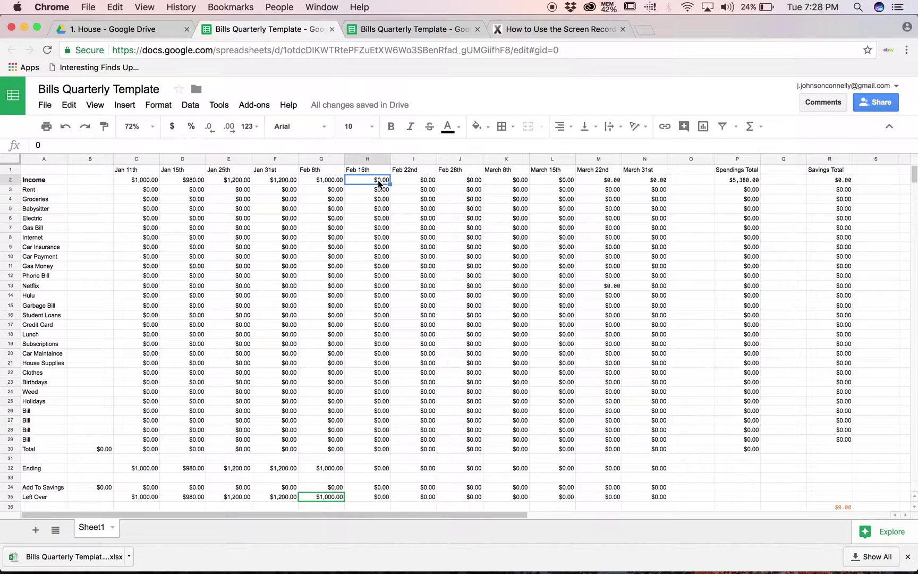
Step: Enter 600 for Rent and 50 for Groceries in the Jan 11th column
left_click(152, 192)
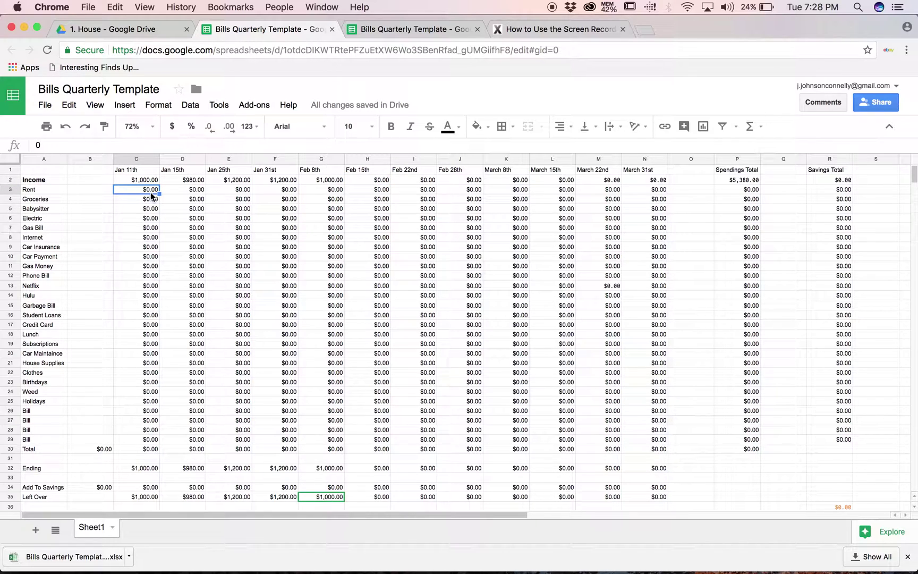
type("600")
key("Tab")
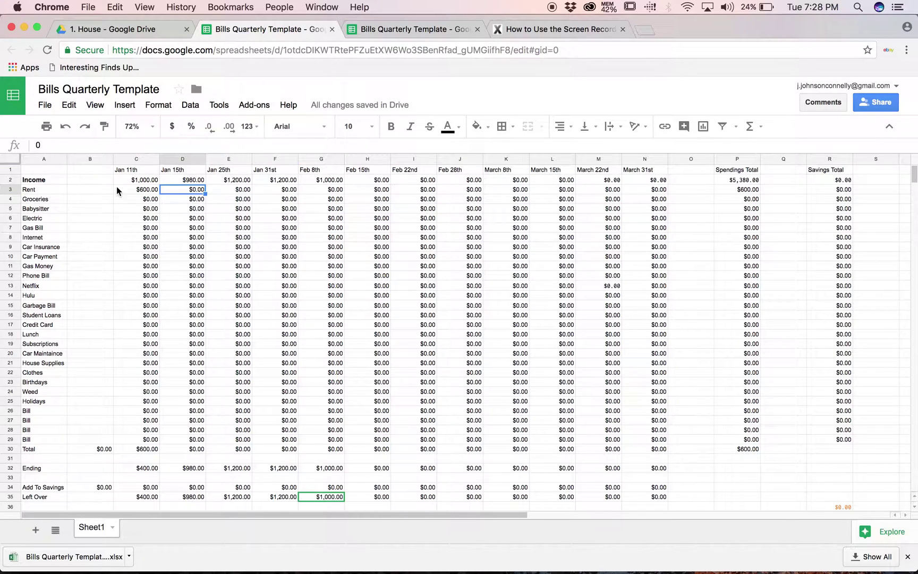
left_click(37, 190)
left_click(146, 200)
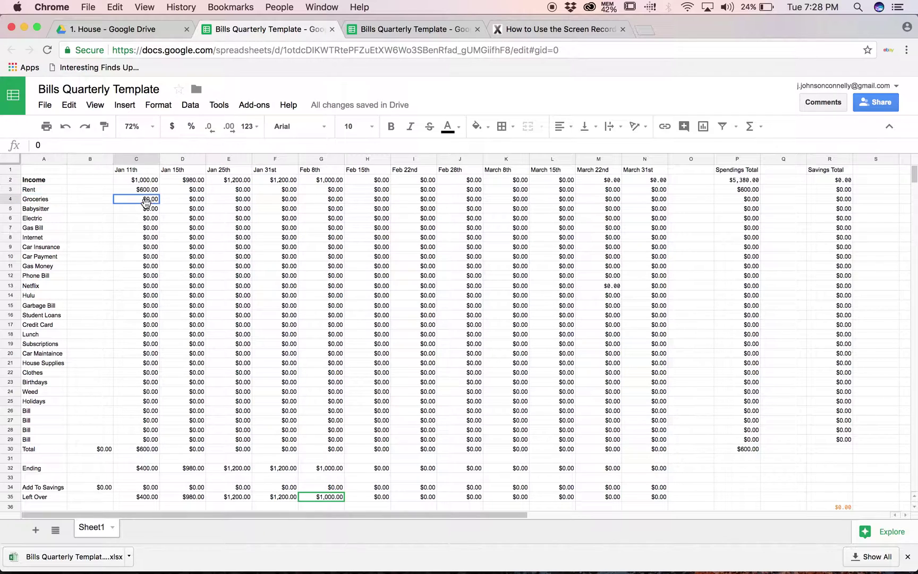
type("50")
key("Tab")
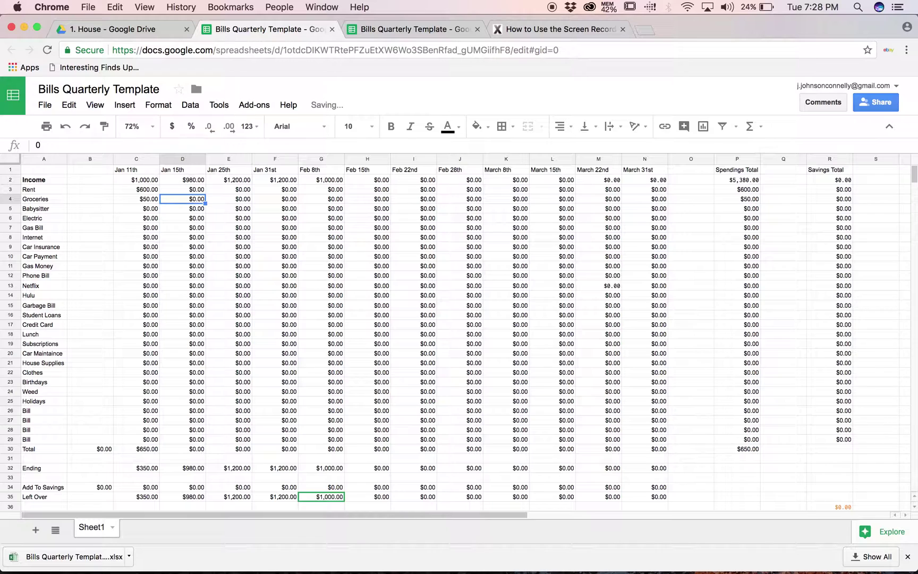
Step: Enter 300 for Babysitter and 200 for Electric in the Jan 11th column
left_click(144, 211)
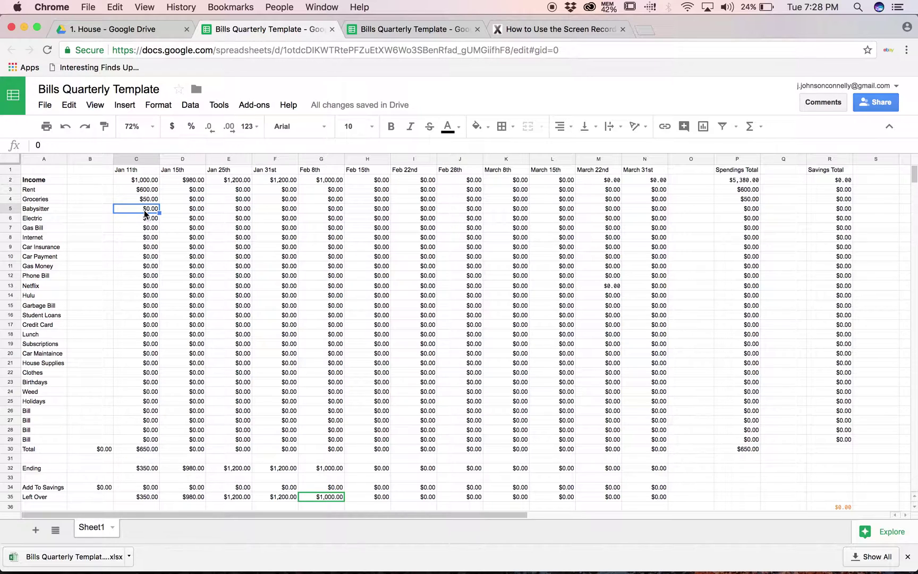
type("300")
key("Return")
type("200")
key("Return")
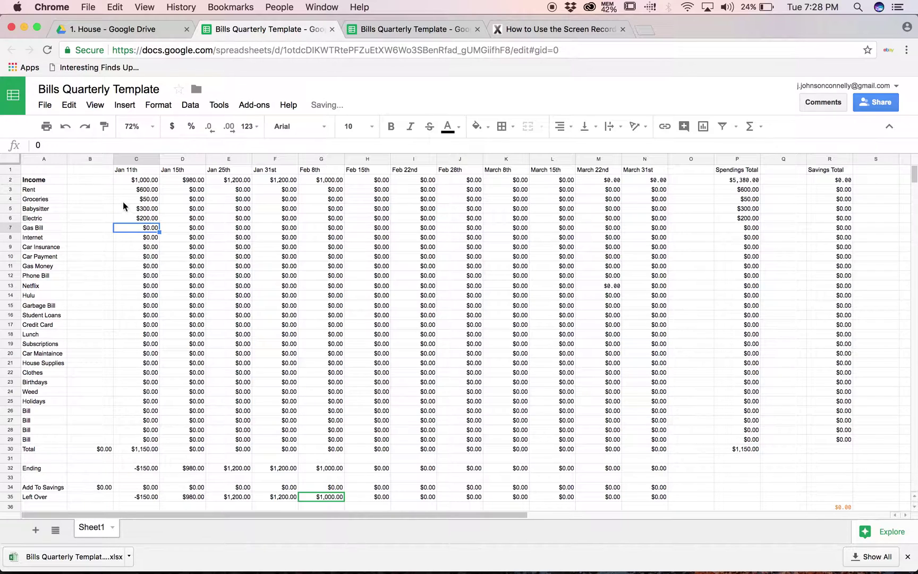
Step: Set Electric to 0 and enter 60 for Gas Bill in the Jan 11th column
left_click(144, 220)
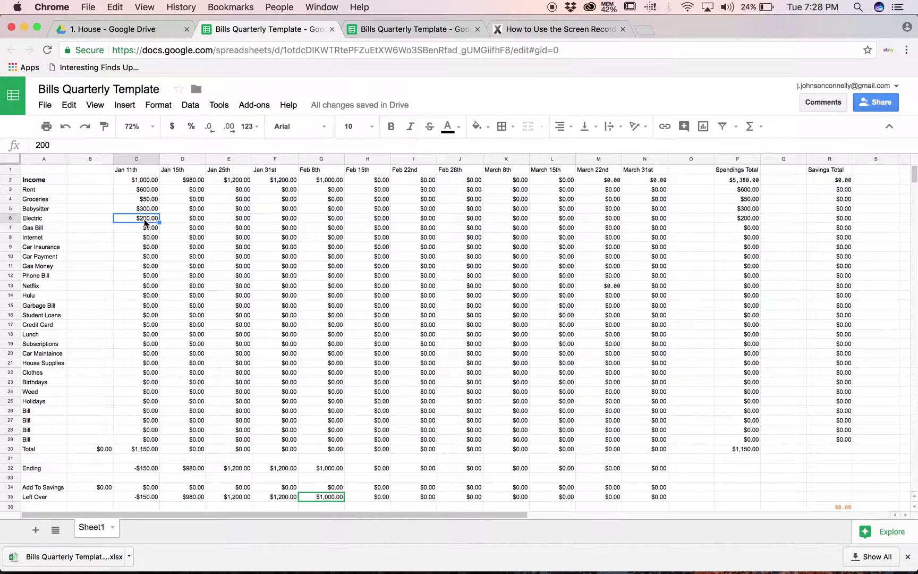
type("0")
key("Return")
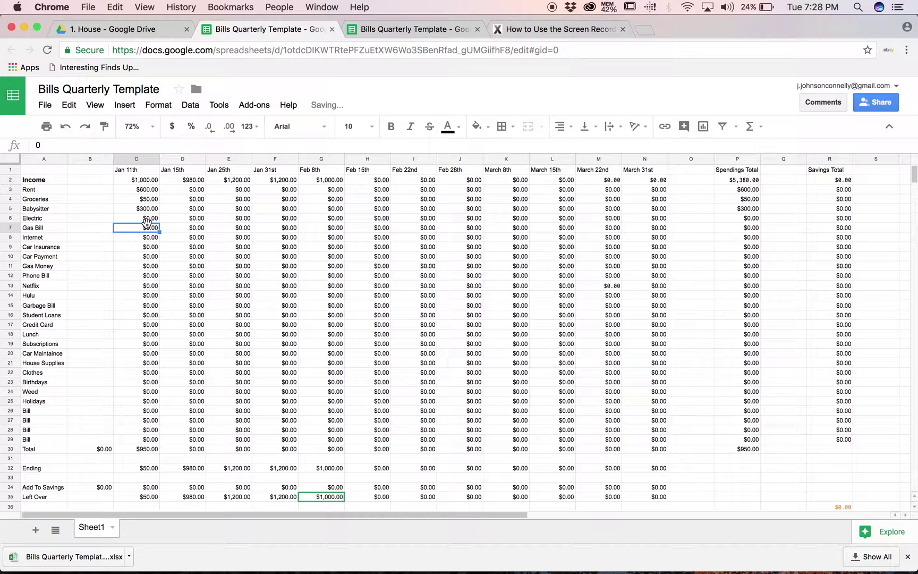
type("60")
key("Return")
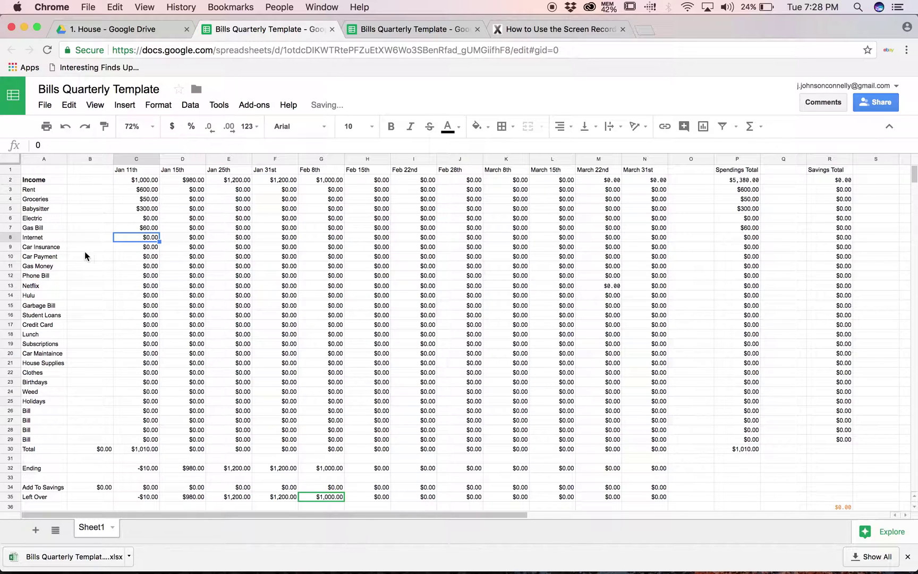
Step: Examine the Total and Ending formulas for Jan 11th, selecting the bill amounts from Rent to the last Bill row
left_click(48, 257)
left_click(45, 287)
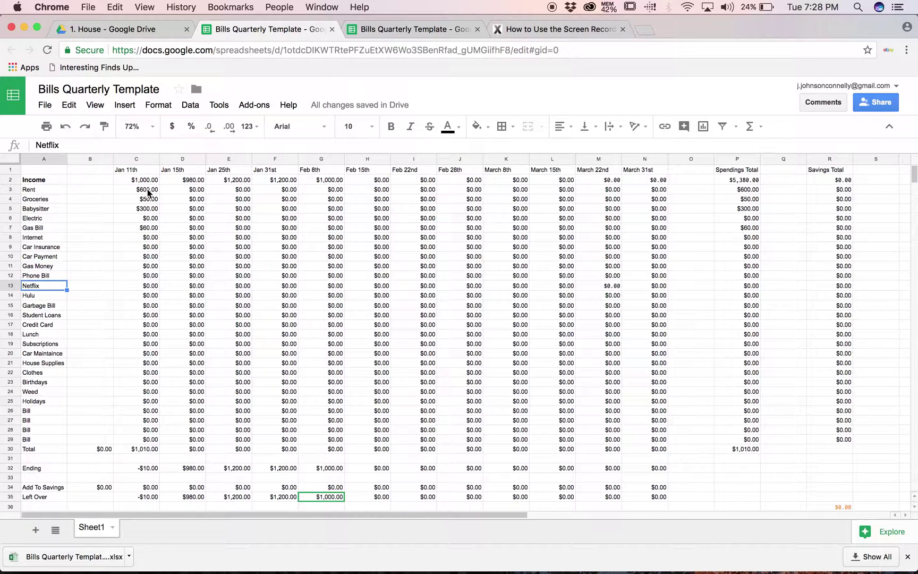
left_click(139, 170)
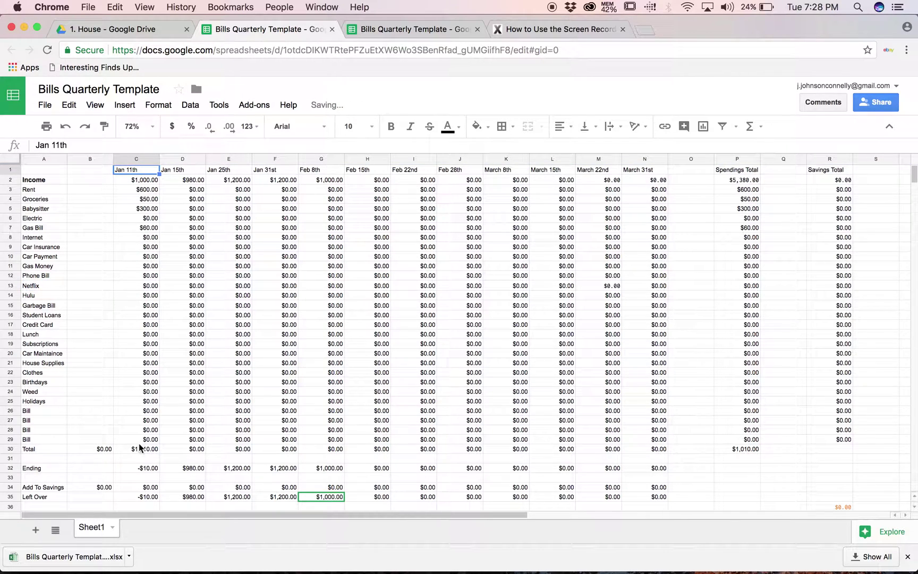
left_click(43, 449)
left_click(141, 449)
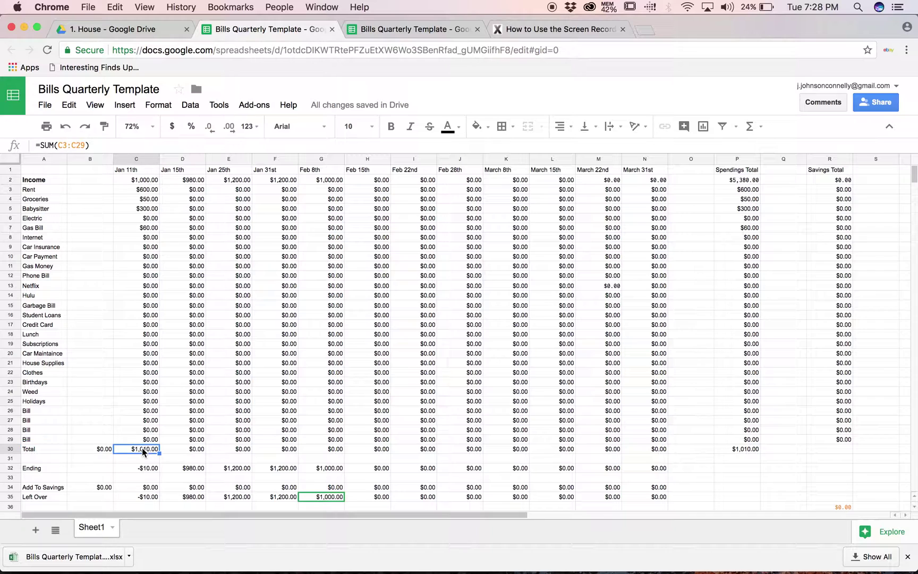
left_click(149, 441)
left_click(145, 450)
left_click(149, 439)
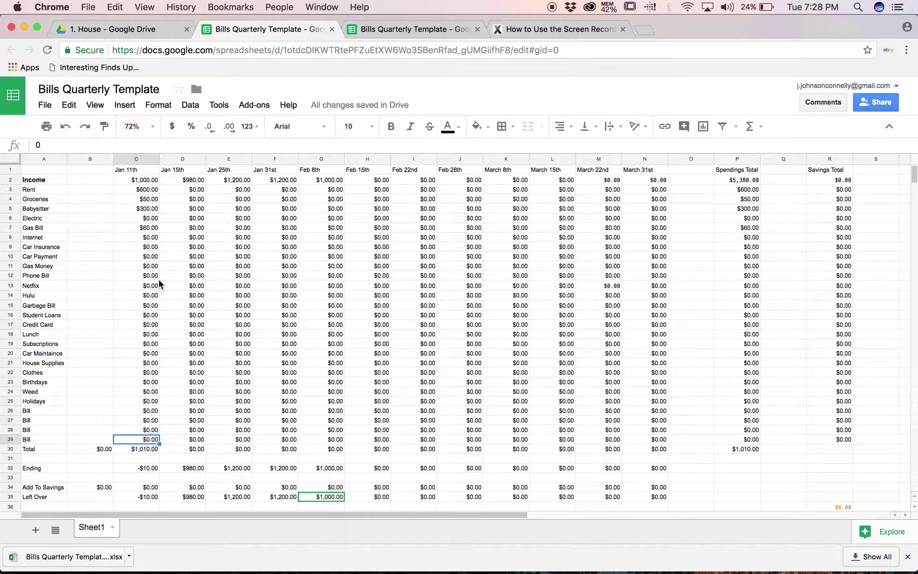
left_click(152, 190, "shift")
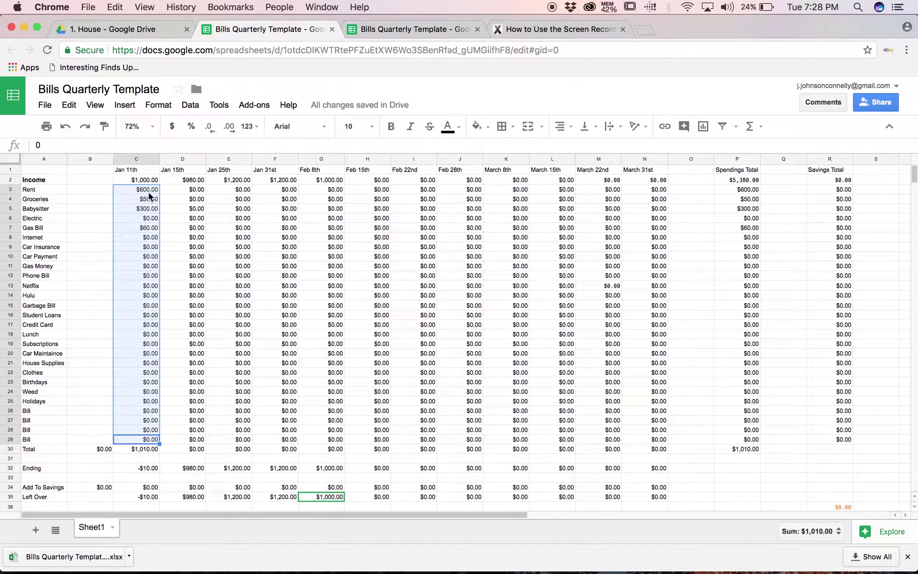
left_click(145, 451)
left_click(148, 438)
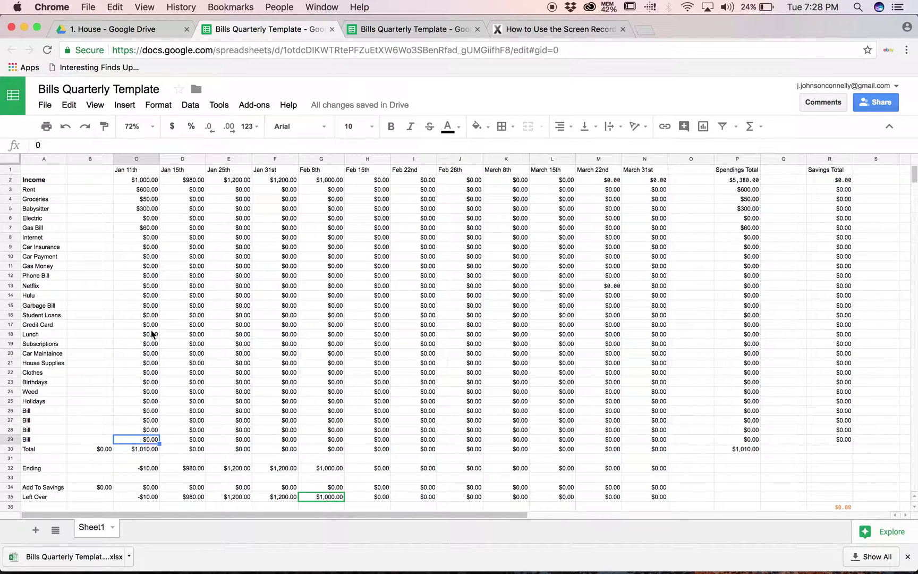
left_click(143, 192, "shift")
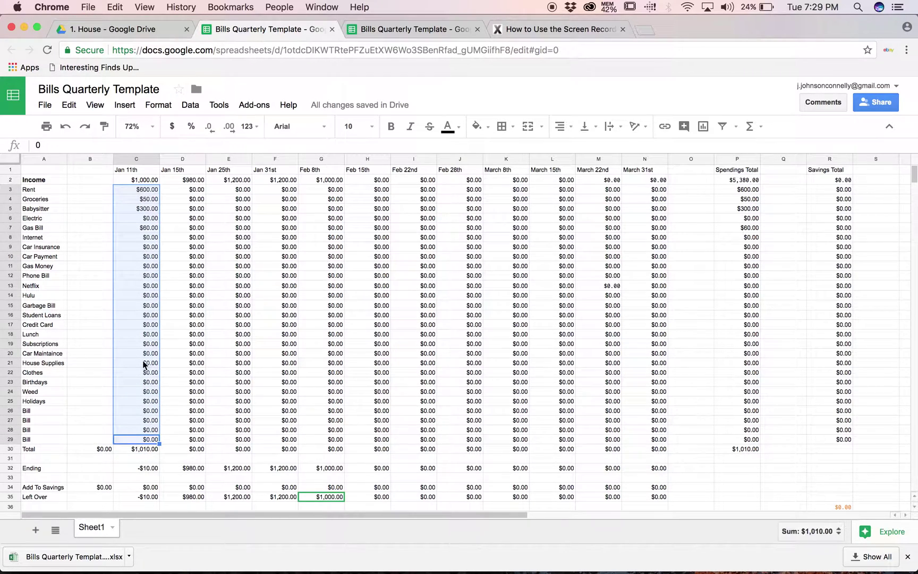
left_click(146, 469)
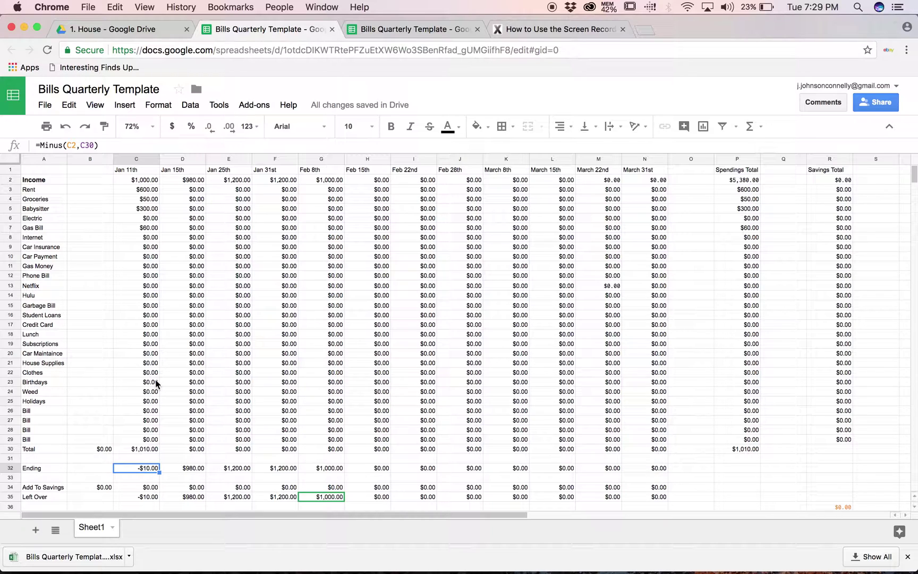
Step: Set the Babysitter amount for Jan 11th to 100
left_click(151, 224)
left_click(151, 180)
left_click(148, 191)
left_click(153, 210)
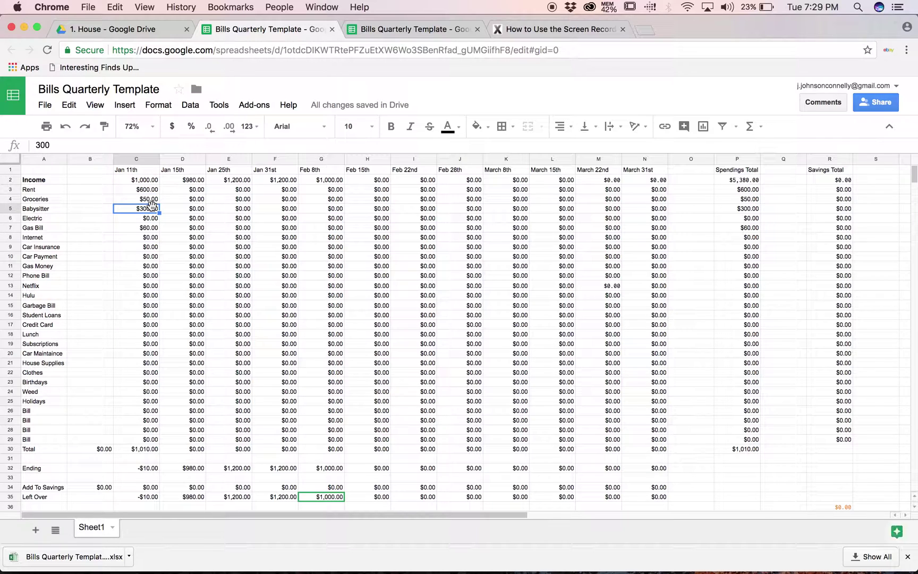
type("100")
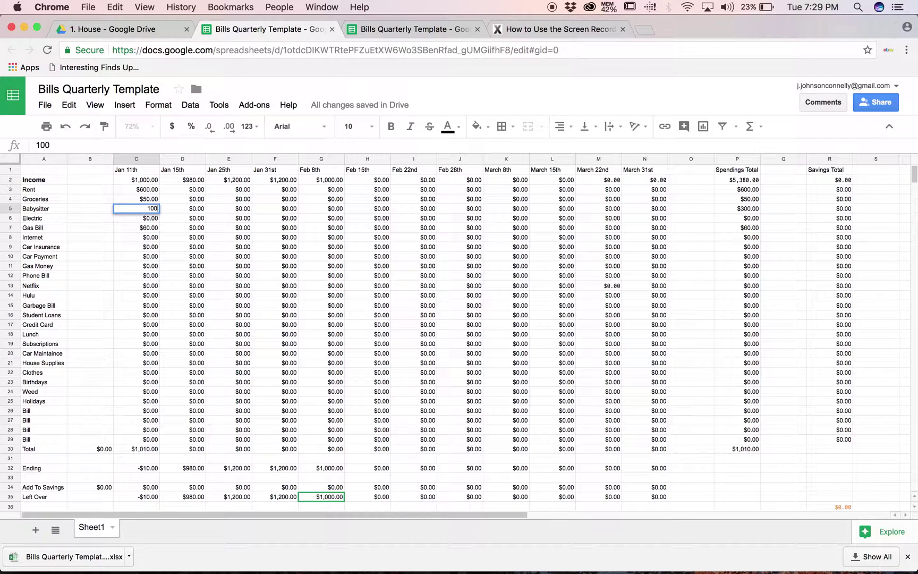
key("Return")
Step: Check the Jan 11th Total against the selected bill amounts in C3:C29, and examine the Ending cell
left_click(151, 450)
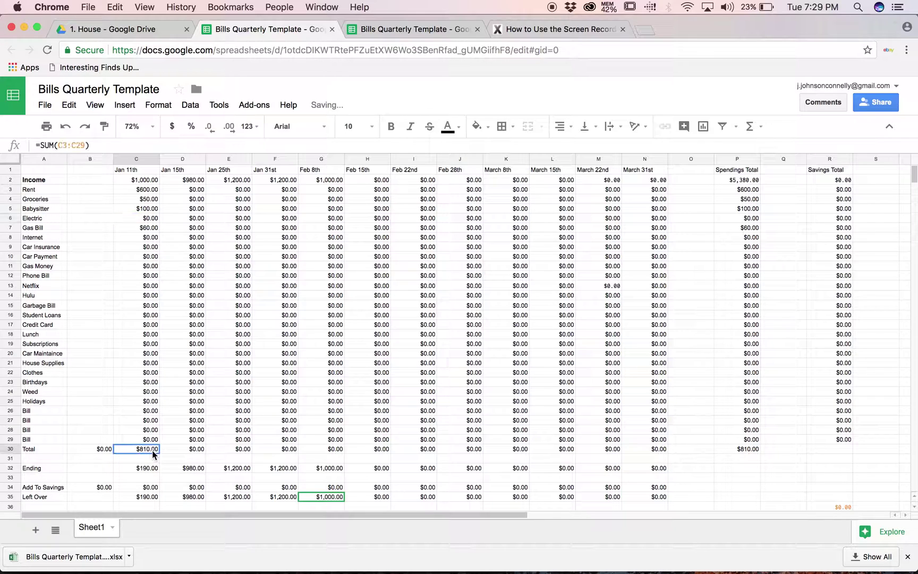
left_click(155, 440)
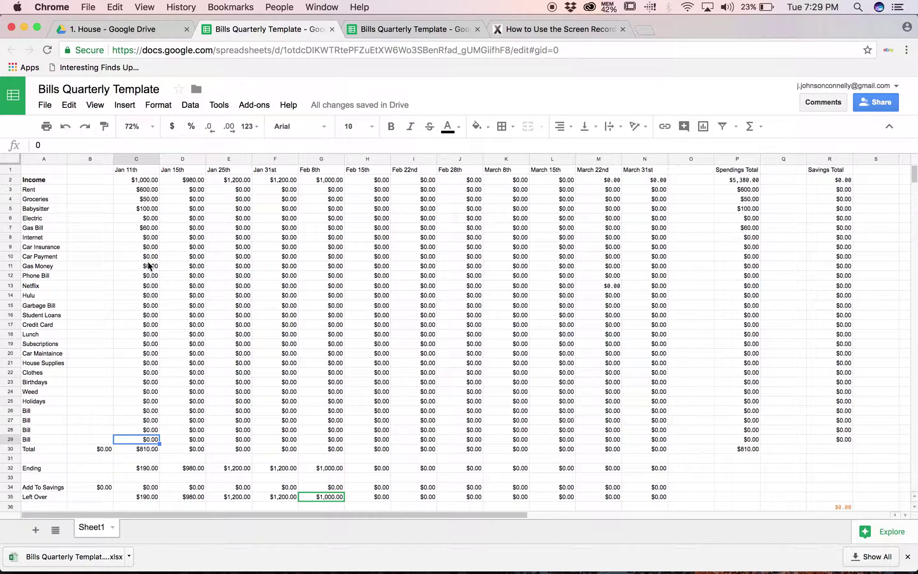
left_click(152, 190, "shift")
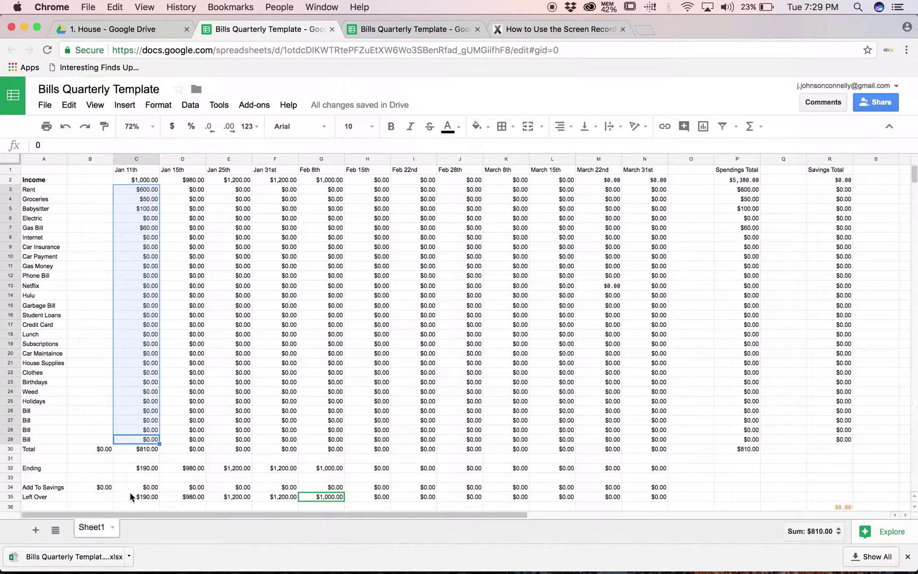
left_click(152, 451)
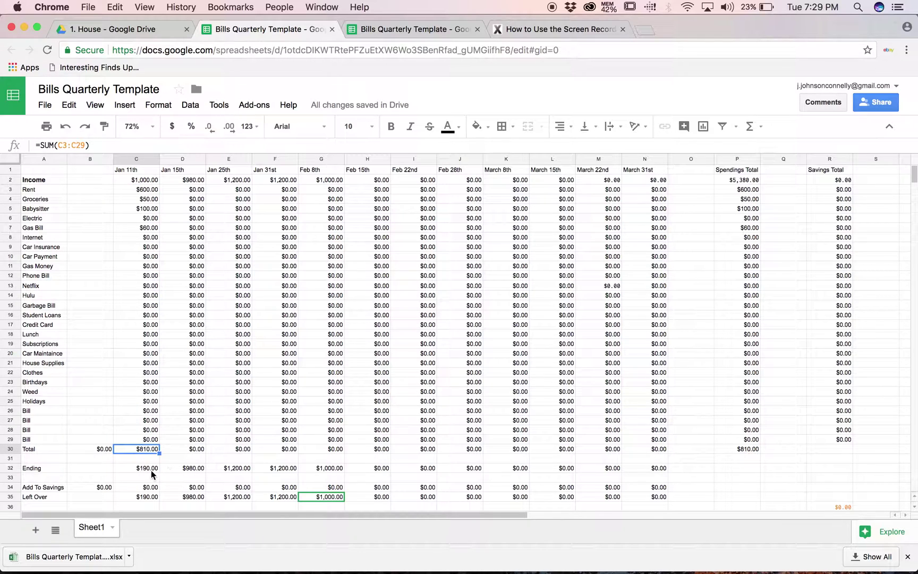
left_click(151, 470)
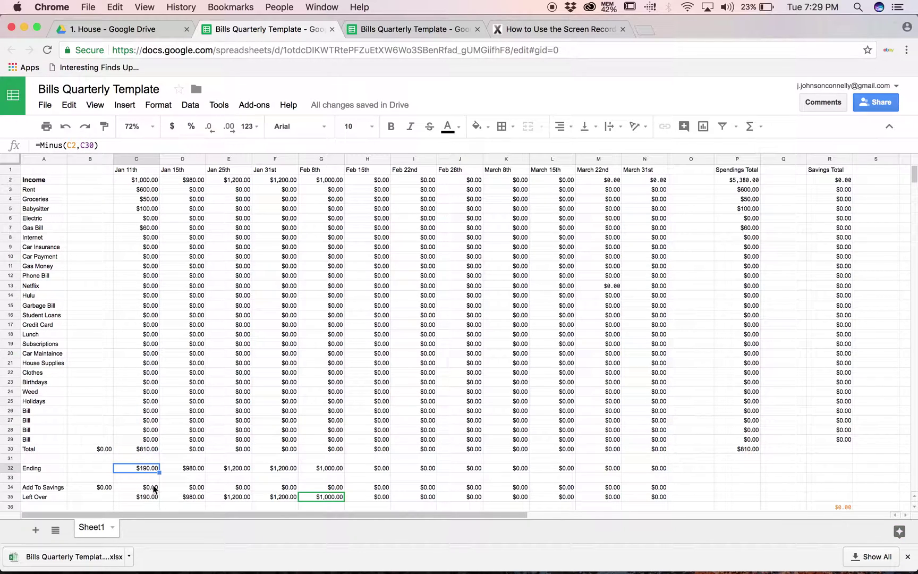
Step: Set the Add To Savings amount for Jan 11th to 190
left_click(154, 488)
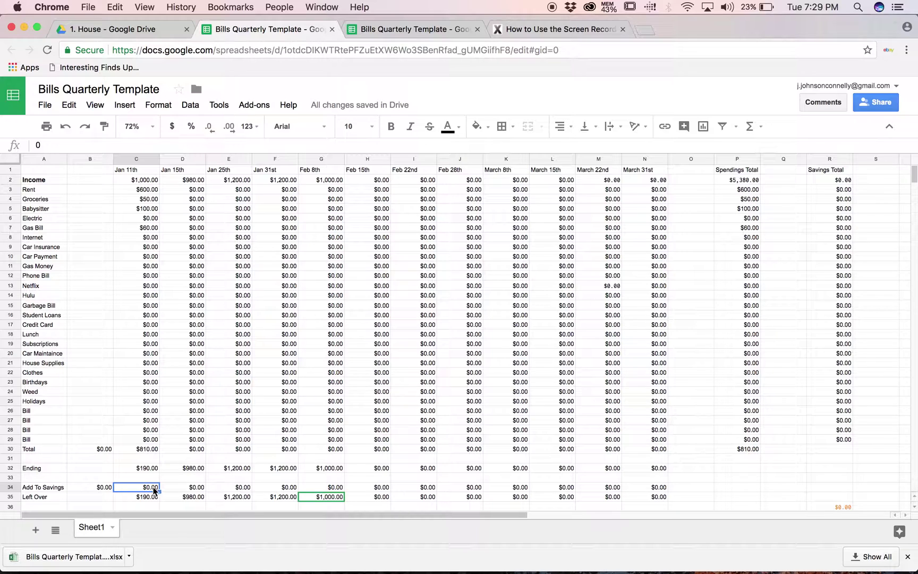
left_click(44, 489)
left_click(153, 489)
type("190")
key("Return")
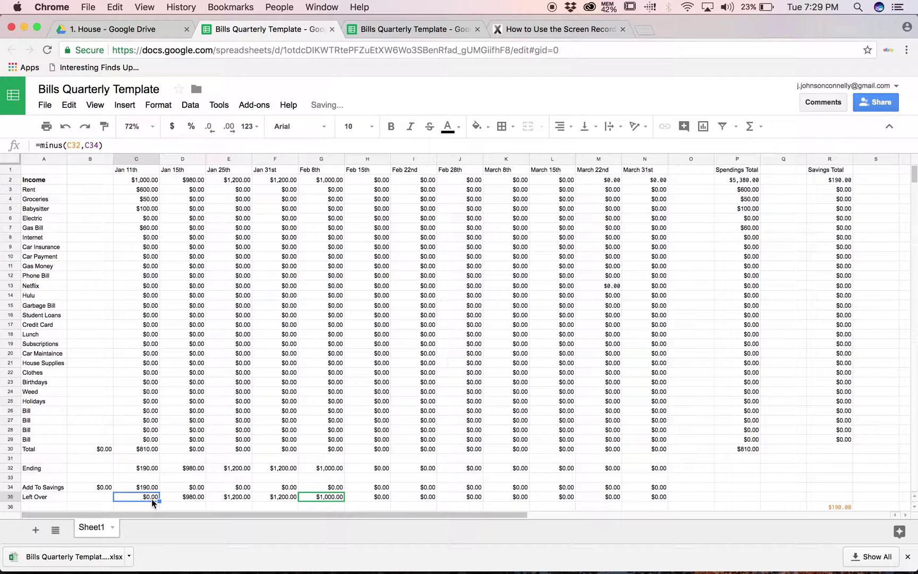
Step: In the Jan 15th column, enter 9 for Hulu, 100 for Garbage Bill and 150 for Student Loans
left_click(190, 181)
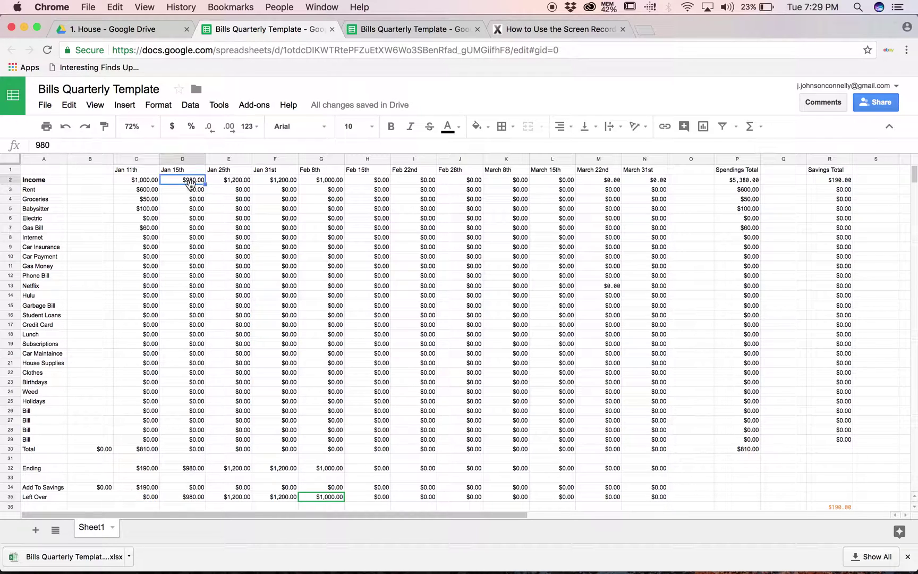
left_click(201, 190)
left_click(195, 240)
left_click(202, 325)
left_click(201, 296)
type("9")
key("Return")
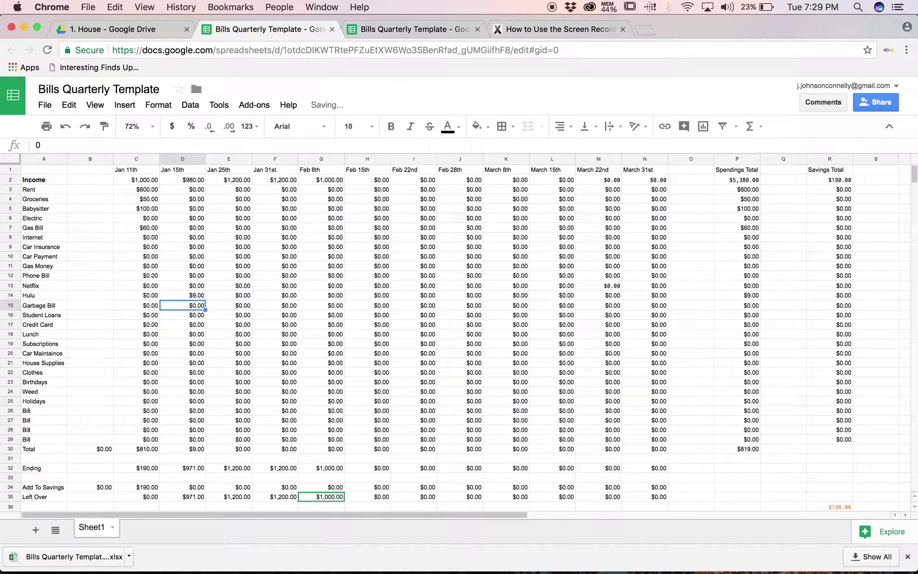
type("100")
key("Return")
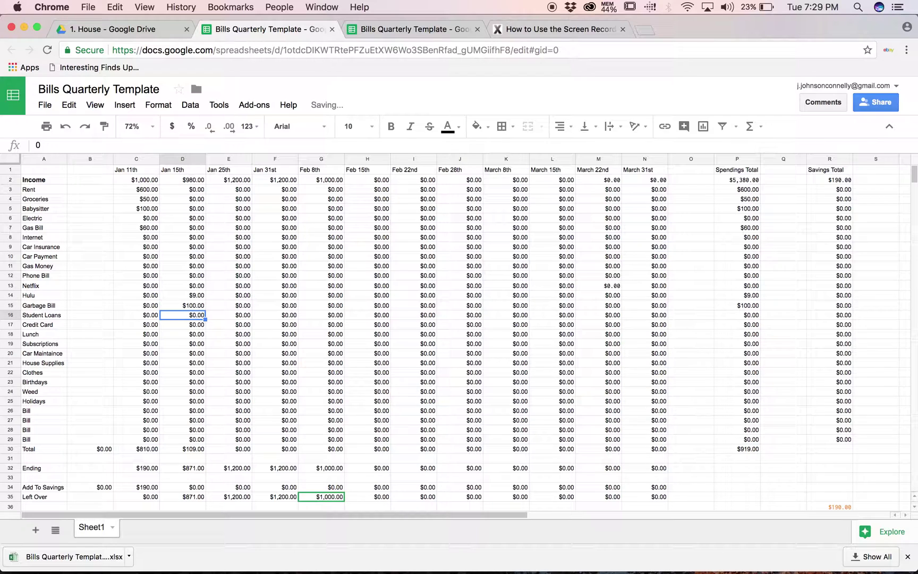
type("150")
key("Return")
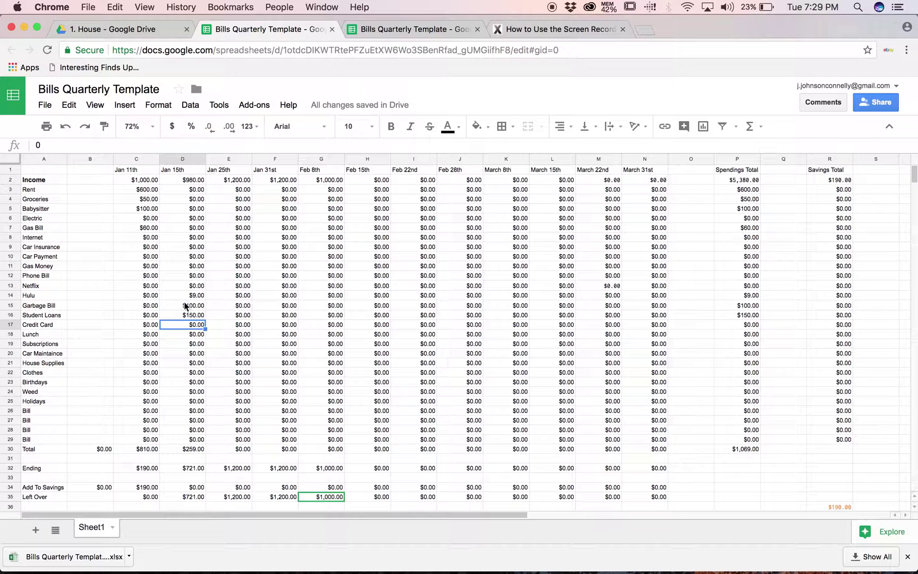
Step: Set Add To Savings for Jan 15th to 700 and examine the Left Over cell for that date
left_click(194, 470)
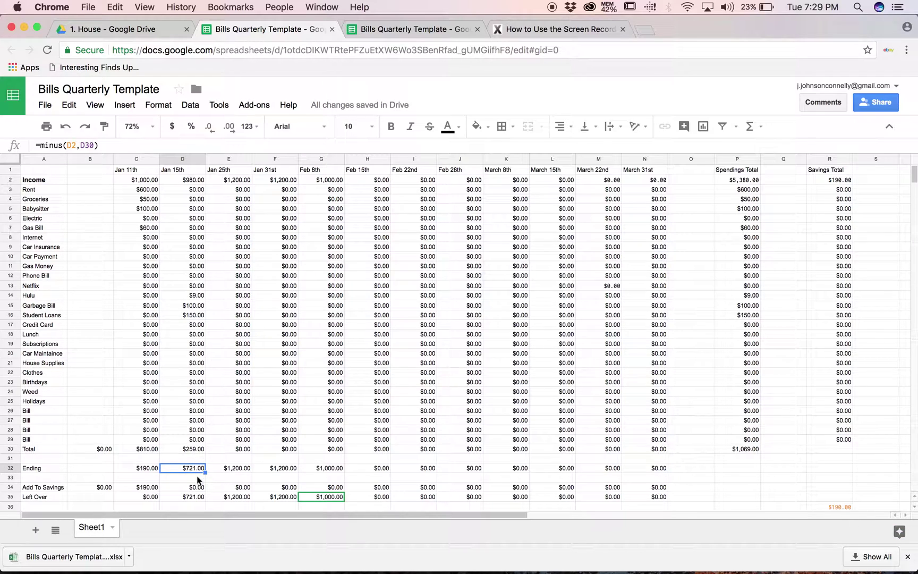
left_click(196, 488)
type("700")
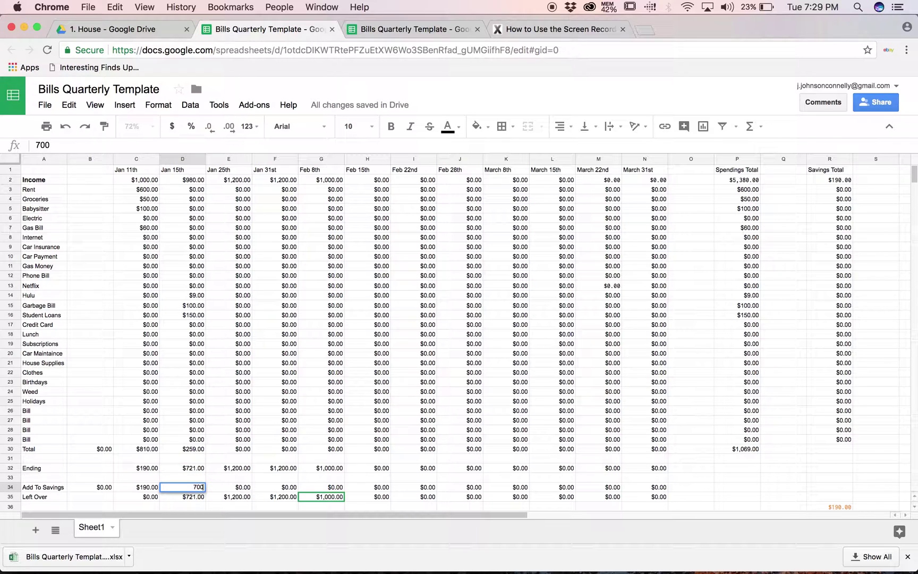
key("Return")
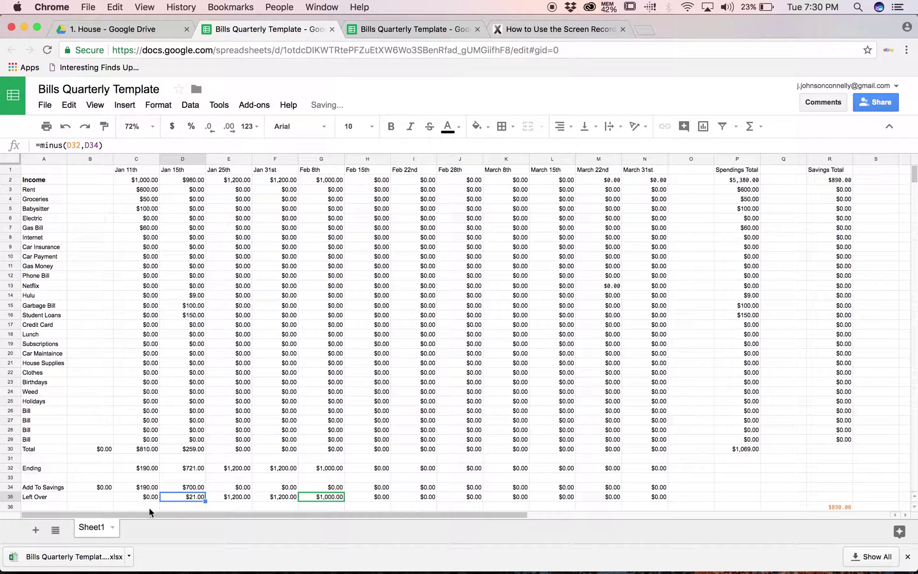
left_click(44, 497)
left_click(188, 496)
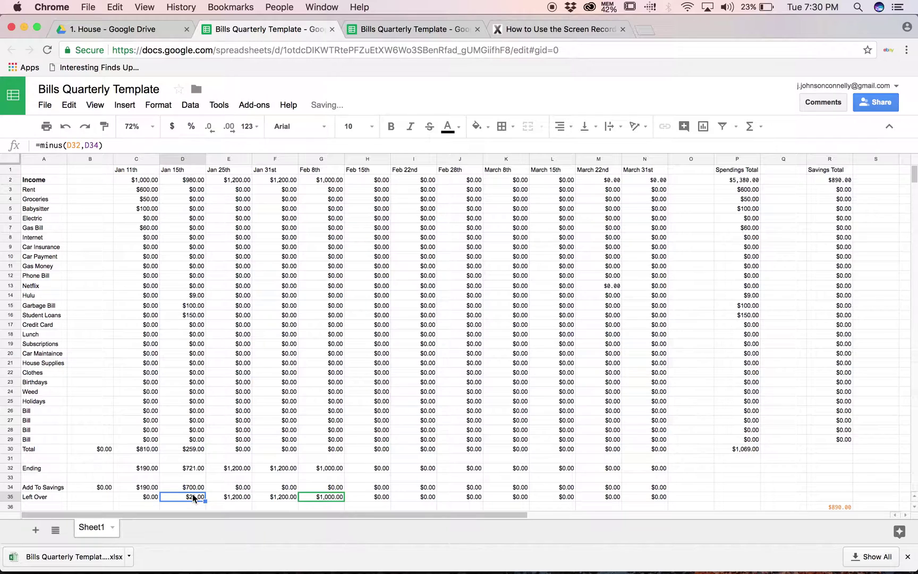
left_click(38, 500)
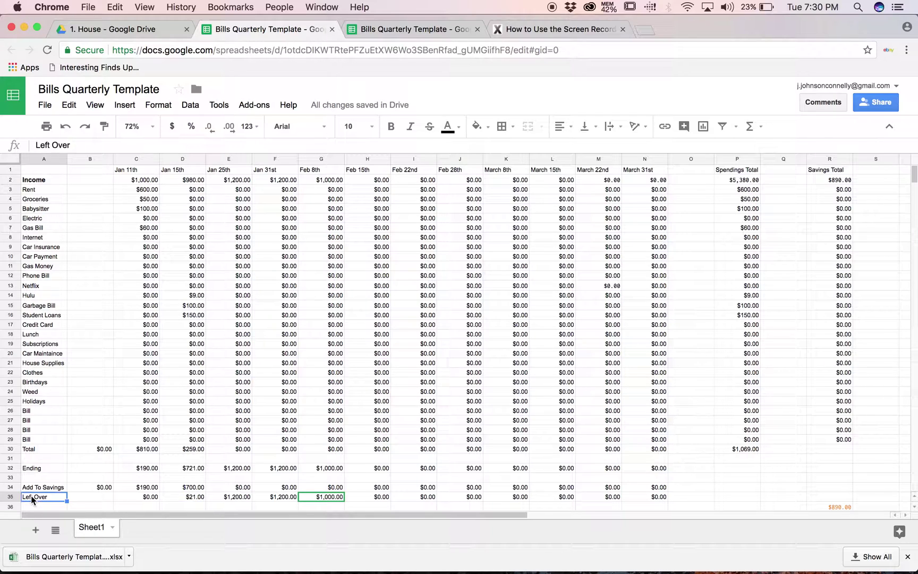
left_click(190, 498)
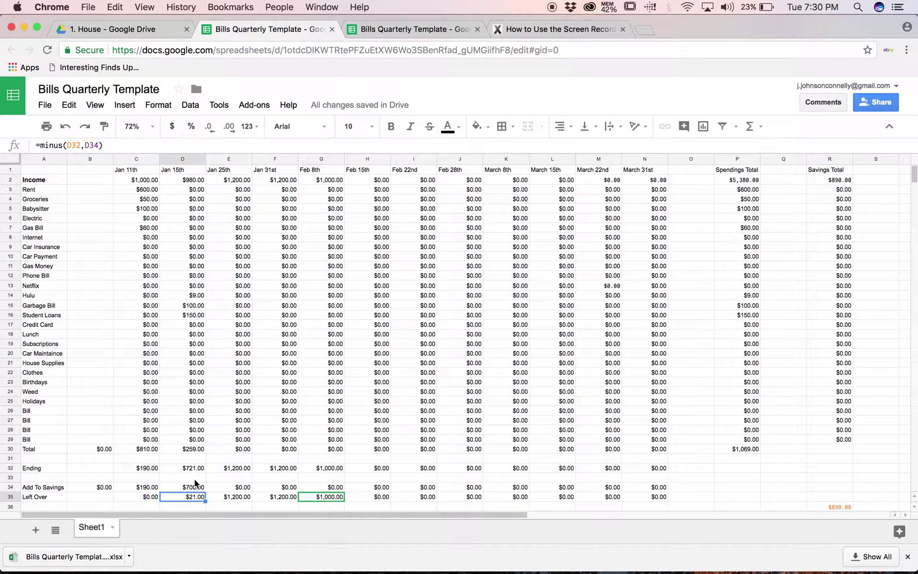
left_click(195, 485)
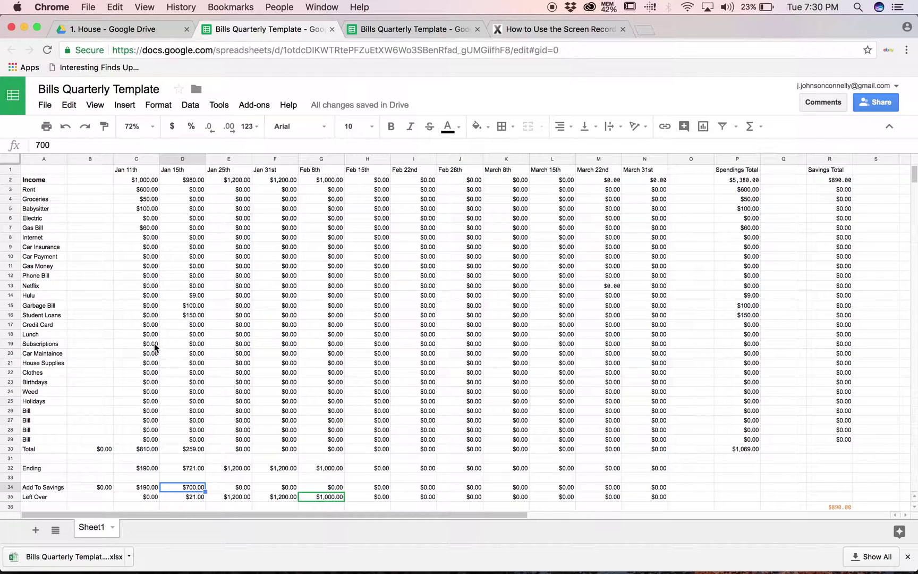
Step: Set Lunch for Jan 15th to 21 and check that date's Add To Savings and Left Over cells
left_click(10, 334)
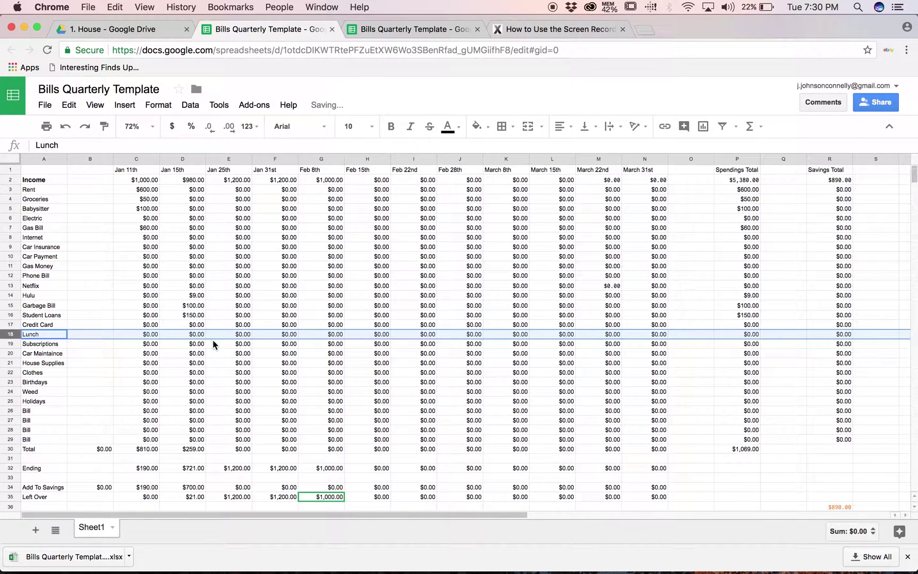
left_click(198, 334)
type("21")
key("Return")
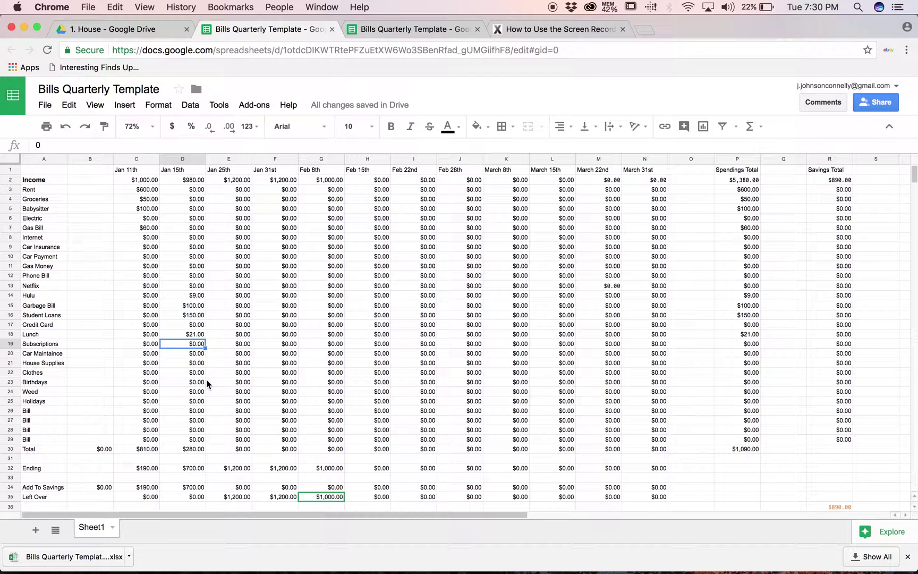
left_click(197, 333)
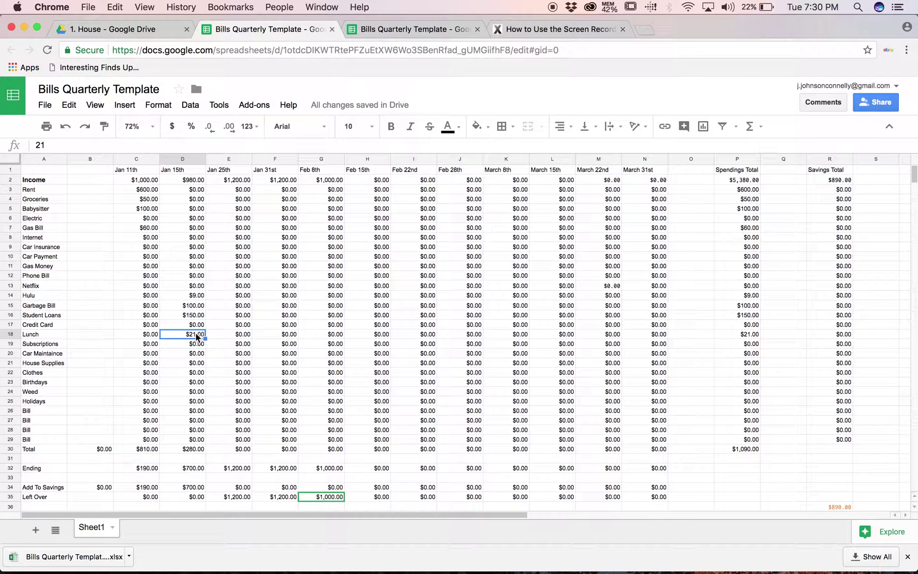
left_click(195, 488)
left_click(194, 498)
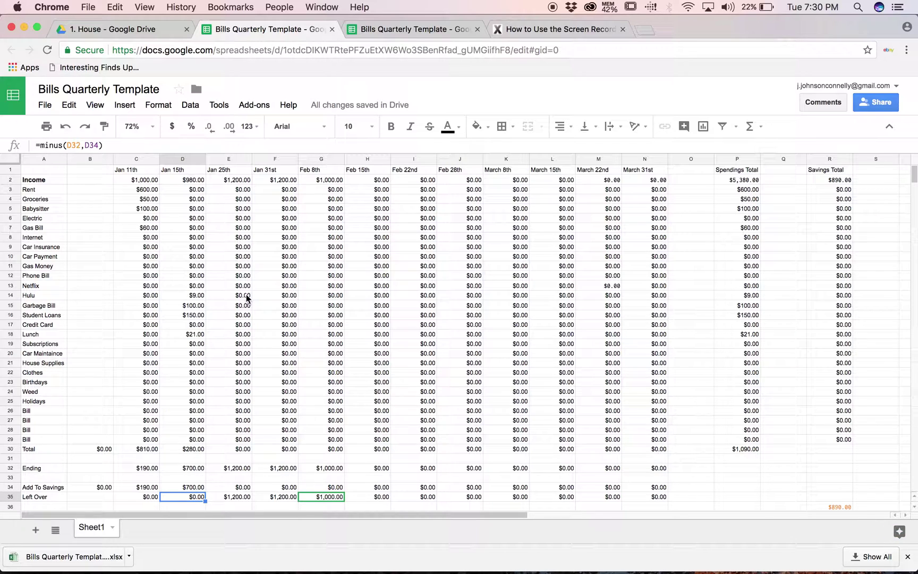
Step: In the Jan 25th column, enter 200 for Car Insurance, 250 for Credit Card and 300 for Car Maintaince
left_click(247, 249)
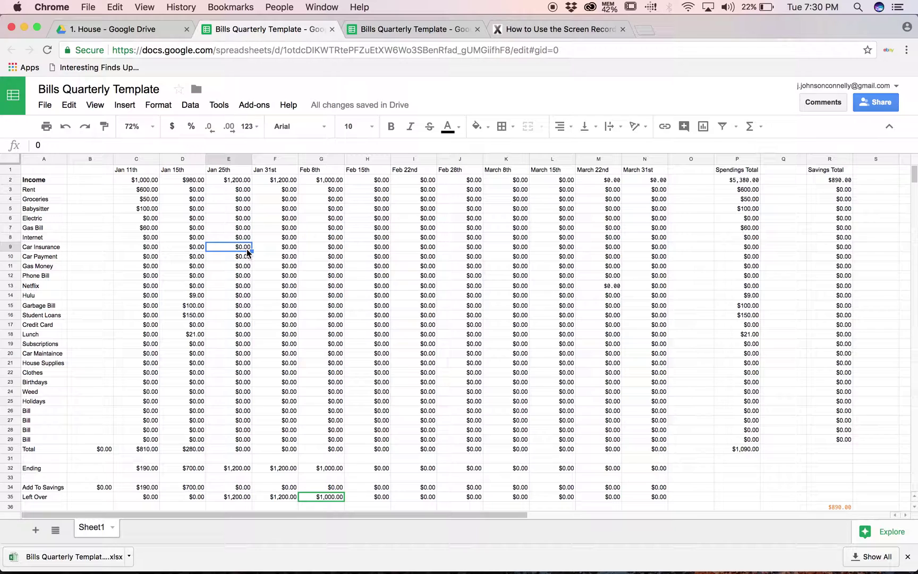
type("200")
key("Return")
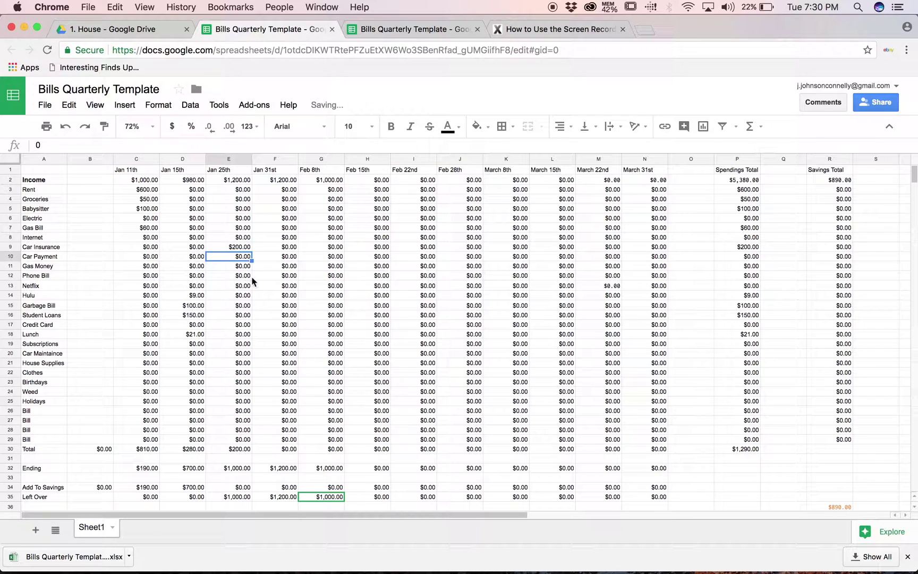
left_click(243, 327)
type("7")
type("2")
type("50")
key("Return")
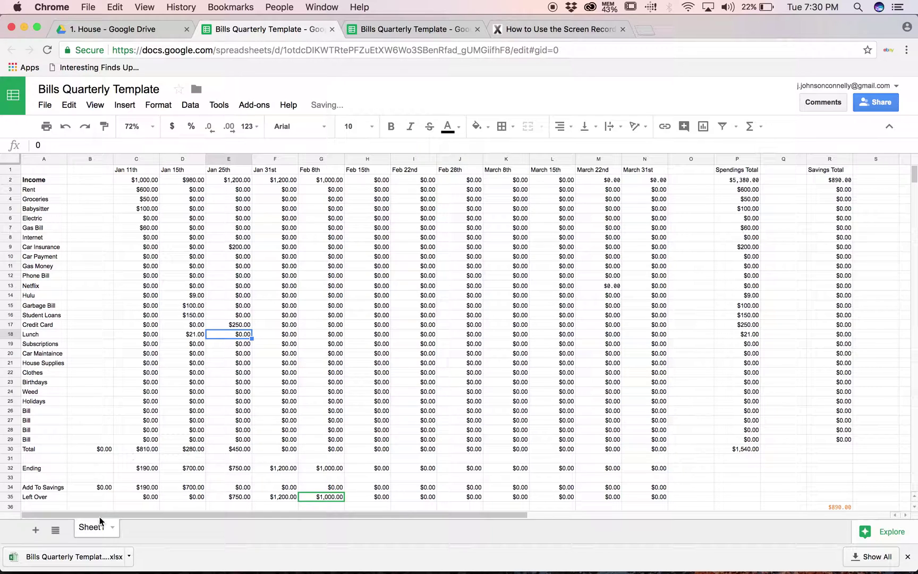
left_click(244, 352)
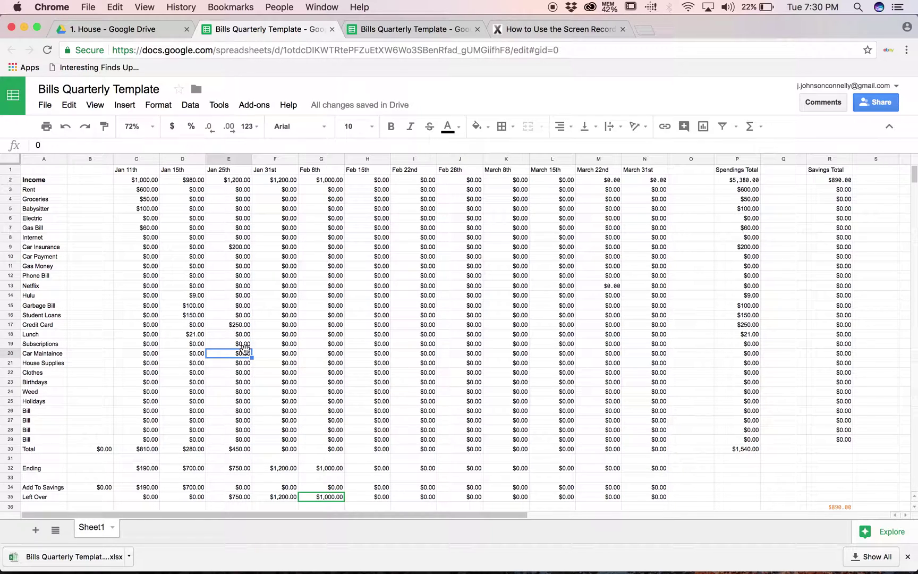
type("4")
type("300")
key("Return")
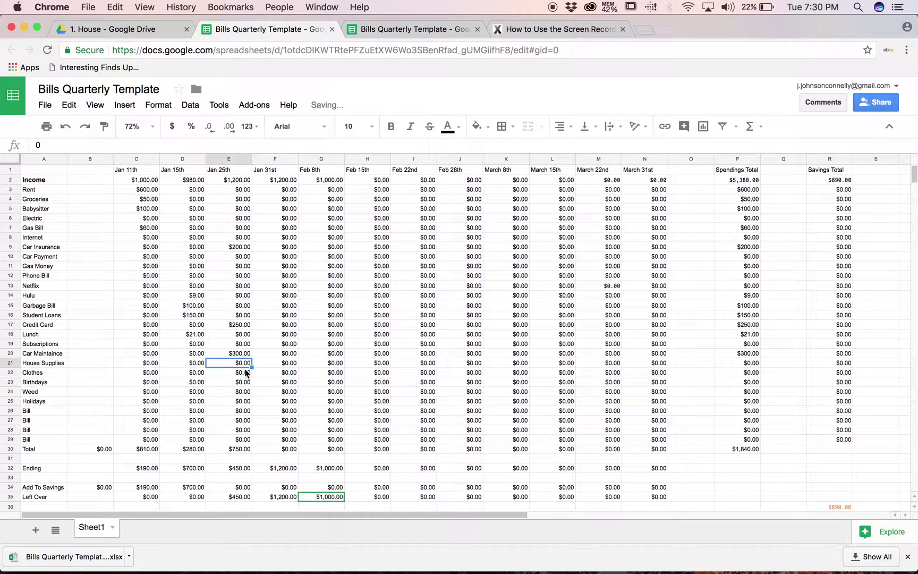
Step: Set the Add To Savings amount for Jan 25th to 450
left_click(242, 488)
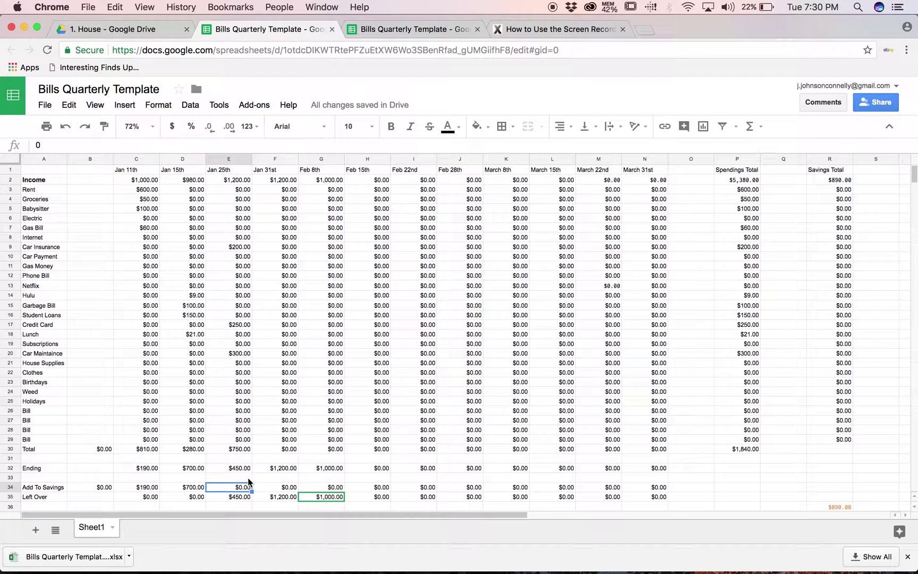
type("450")
key("Return")
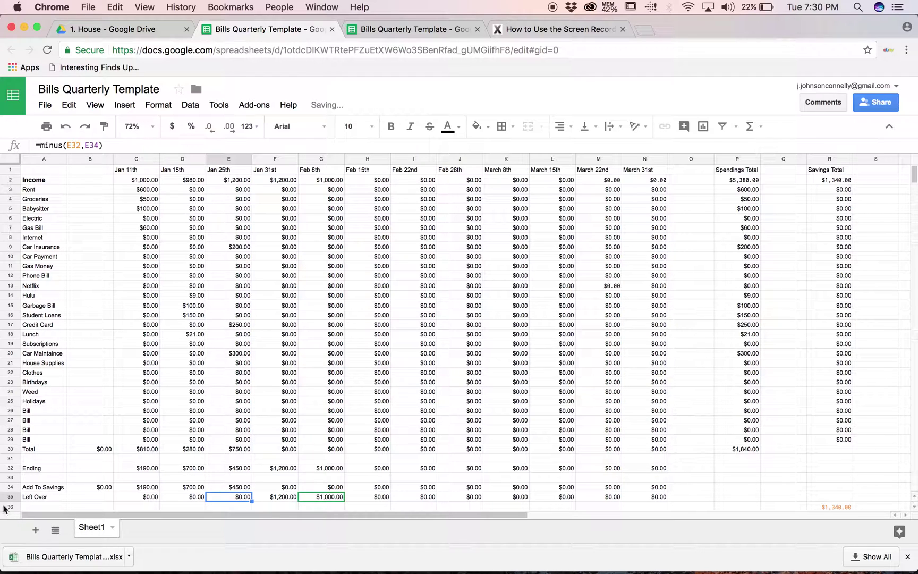
Step: Examine how the Add To Savings row feeds the Savings Total, viewing the formula in the Income row
left_click(17, 488)
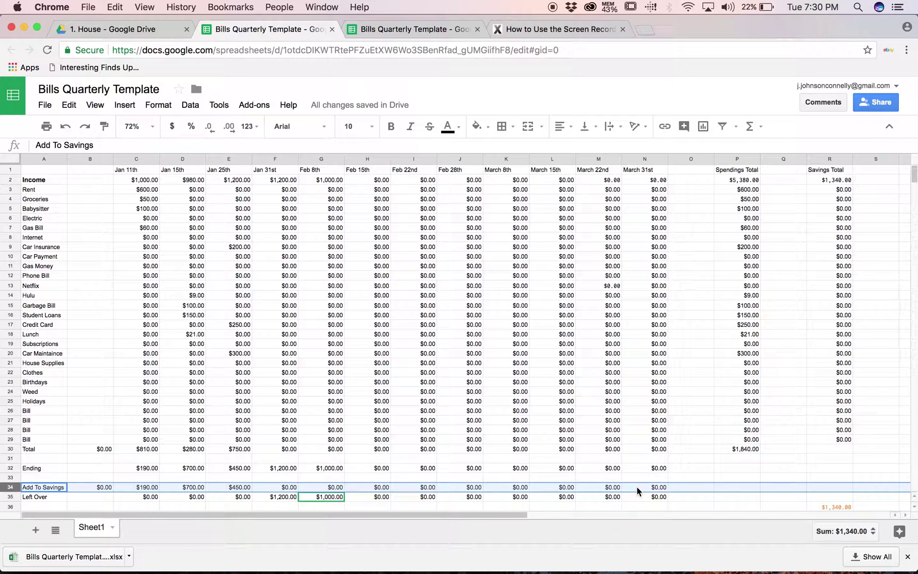
left_click(833, 171)
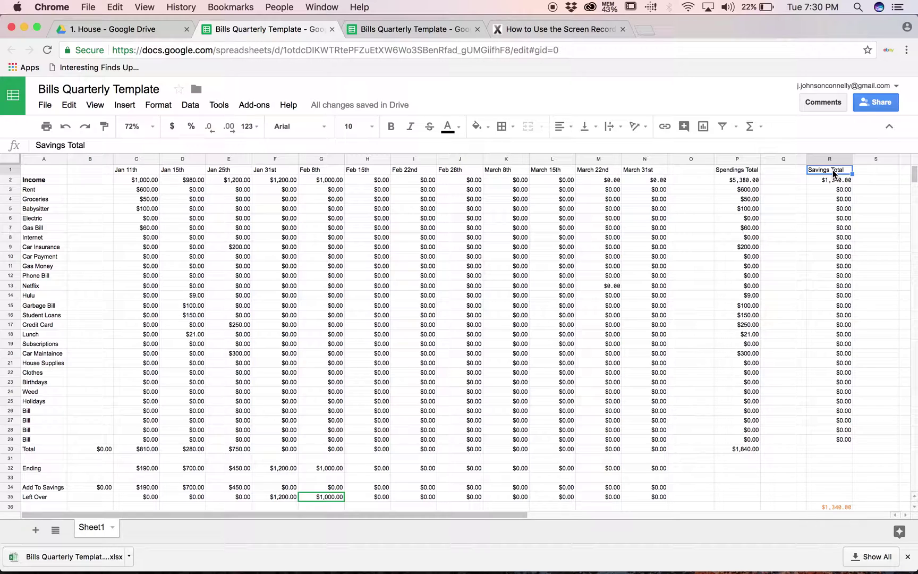
left_click(44, 477)
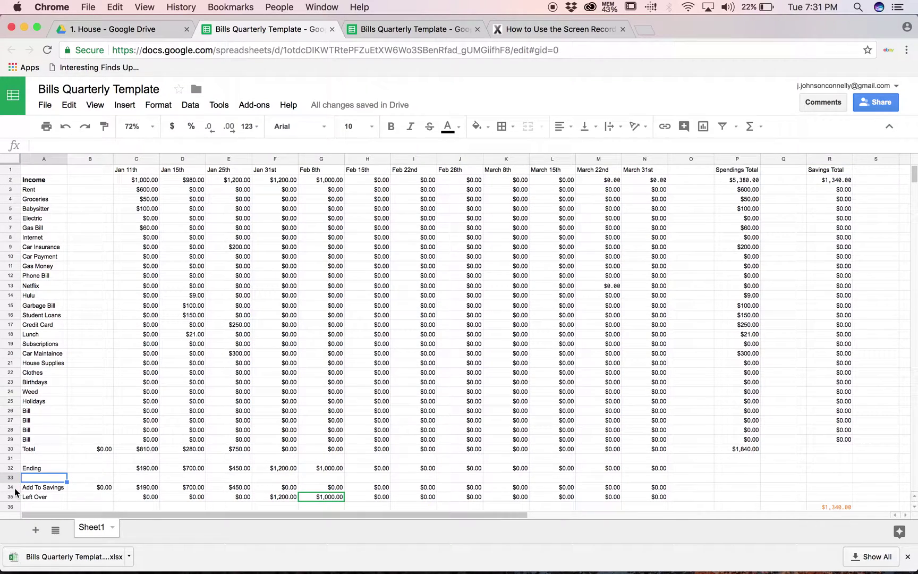
left_click(15, 489)
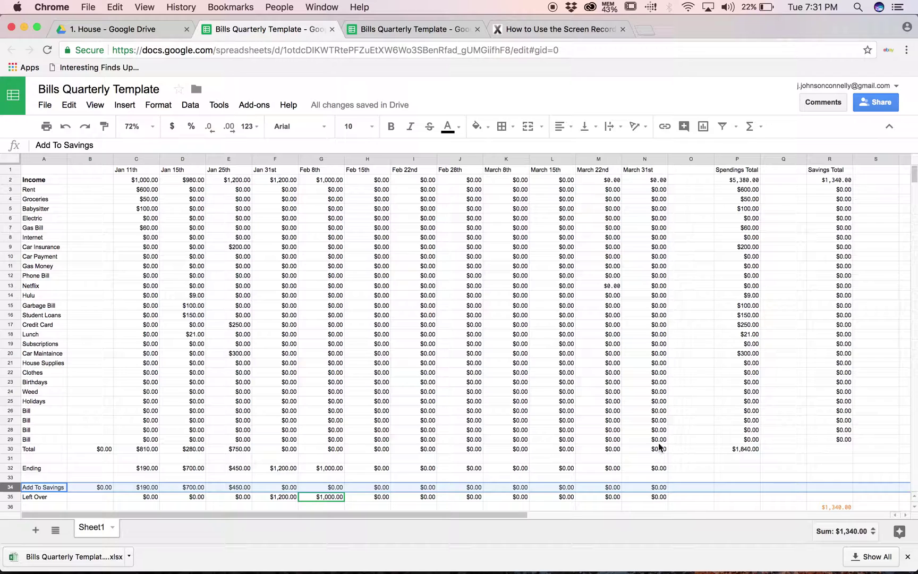
left_click(836, 173)
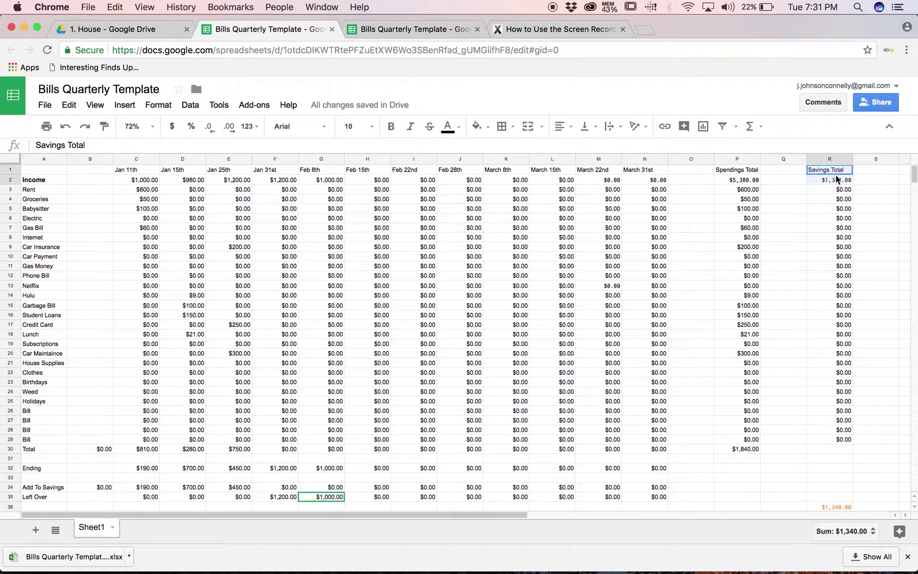
left_click(837, 179)
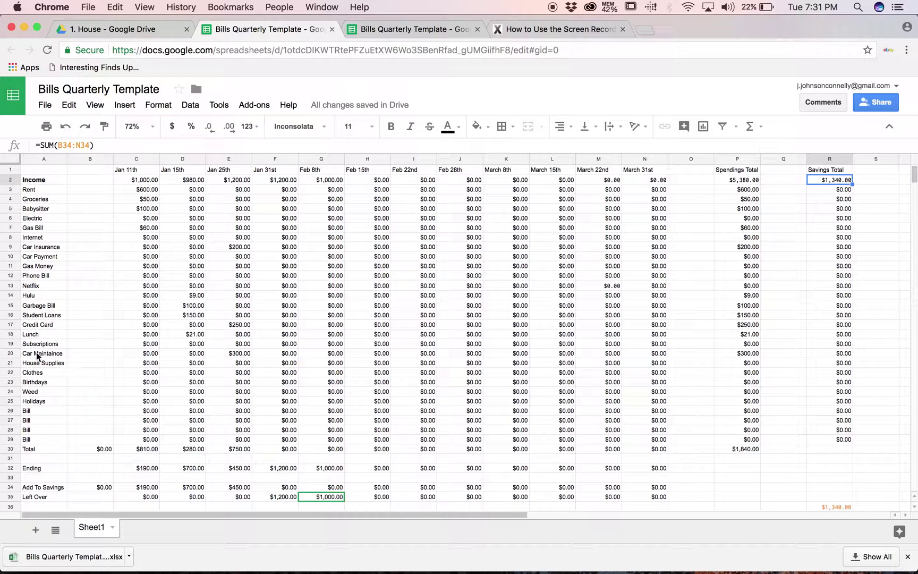
Step: Set the Car Maintaince amount in the Savings Total column to 900
left_click(11, 353)
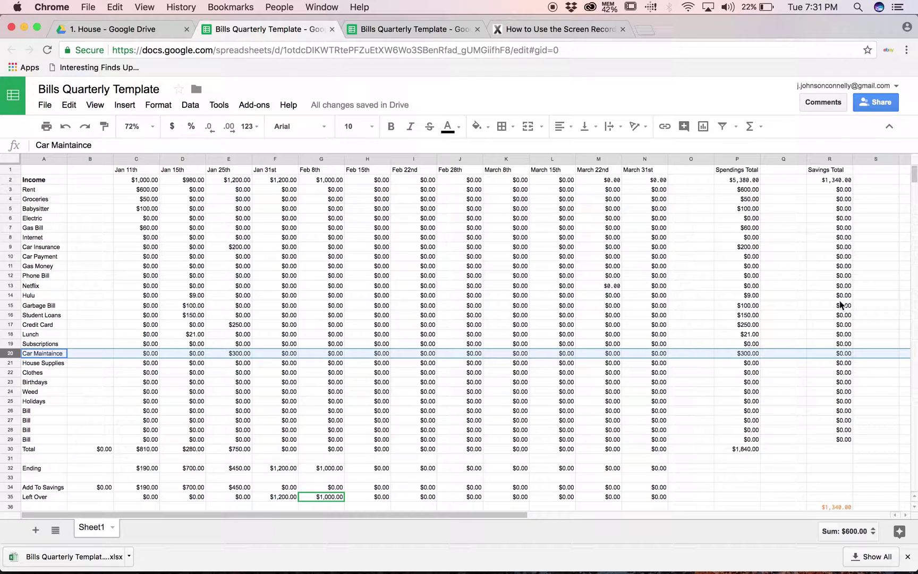
left_click(843, 353)
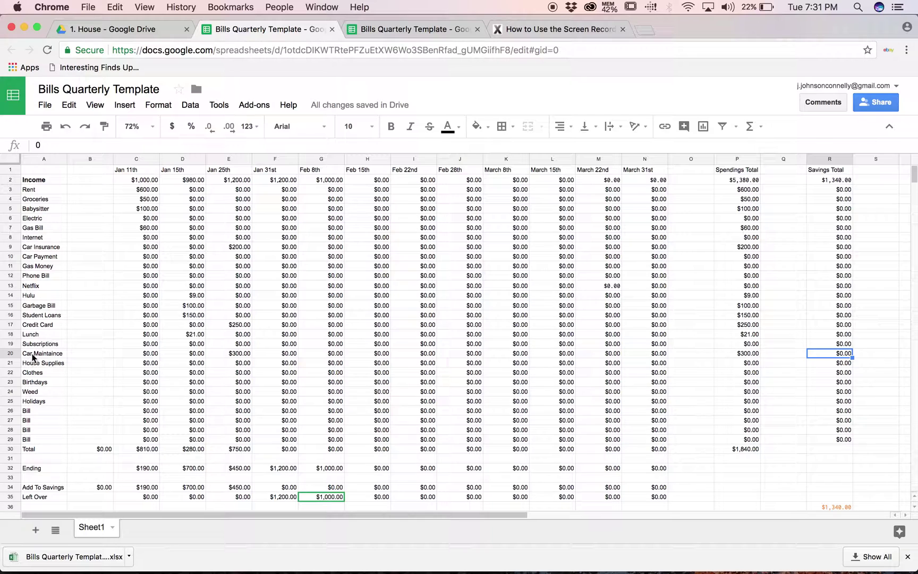
left_click(11, 354)
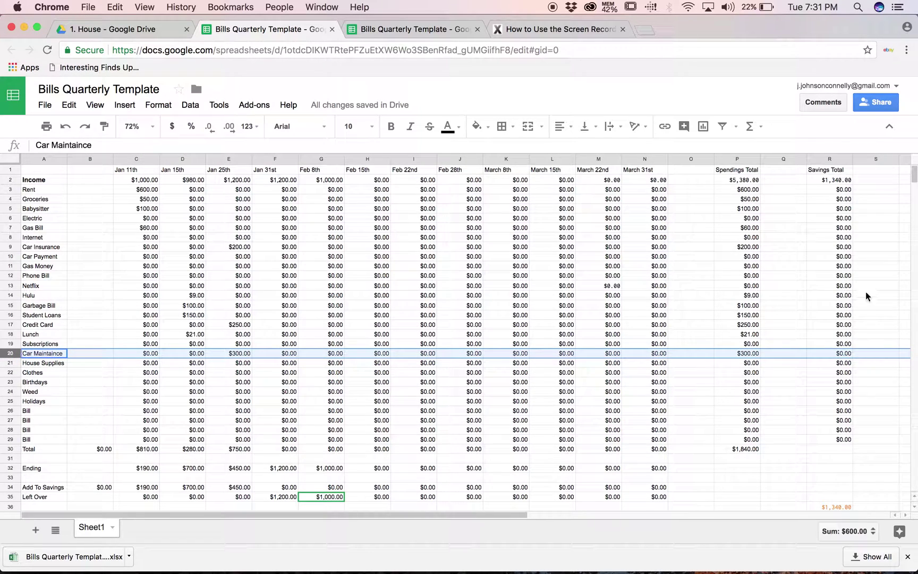
left_click(847, 354)
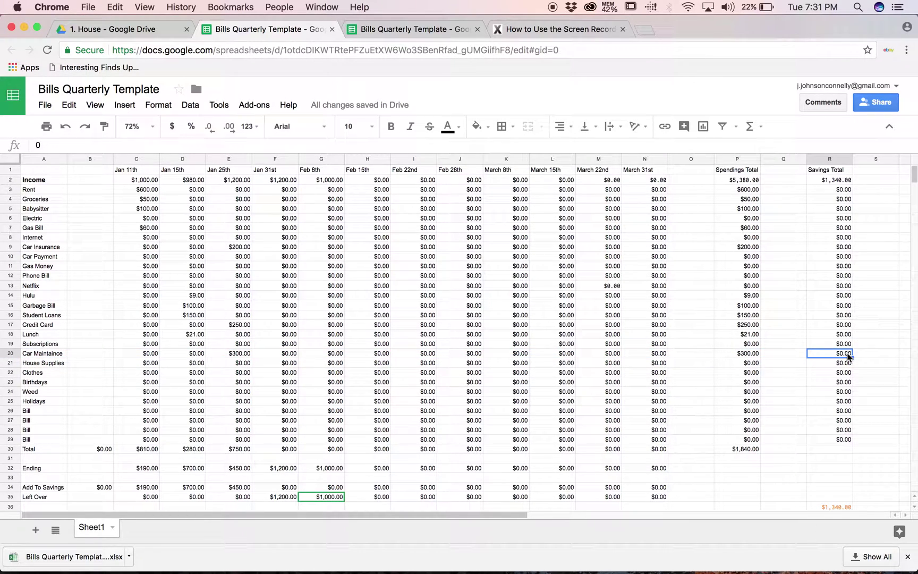
type("900")
key("Return")
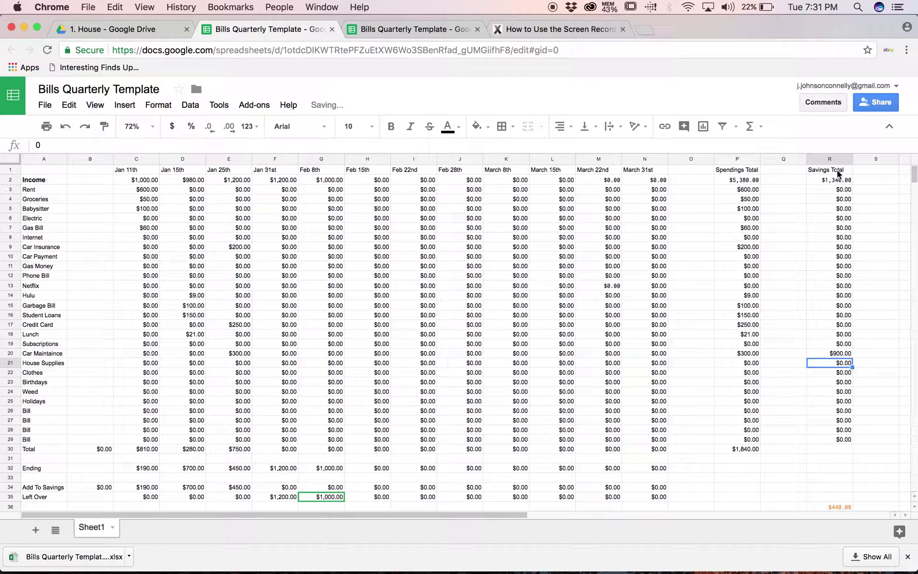
Step: Examine how the amount below the Savings Total column is calculated from the savings income and the Car Maintaince amount, viewing its formula
left_click(842, 507)
left_click(840, 354)
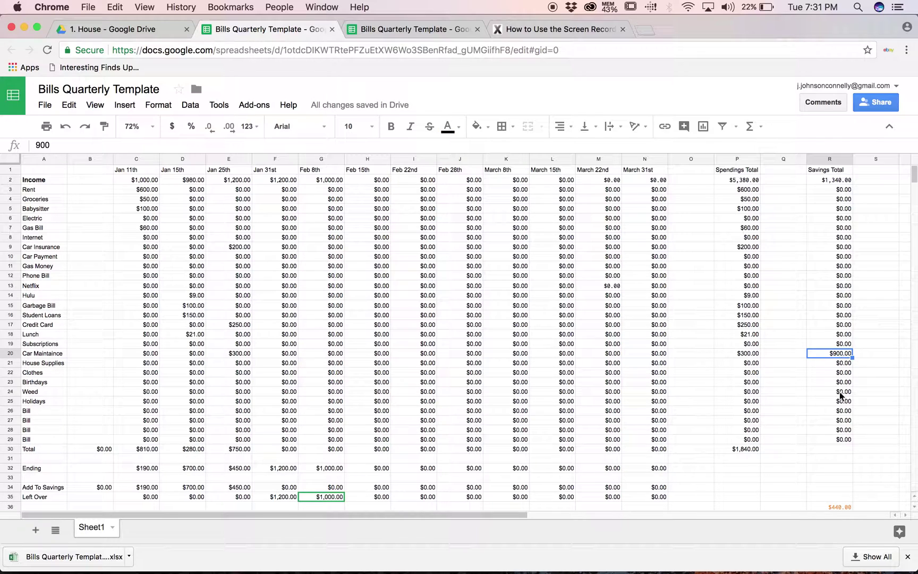
left_click(841, 506)
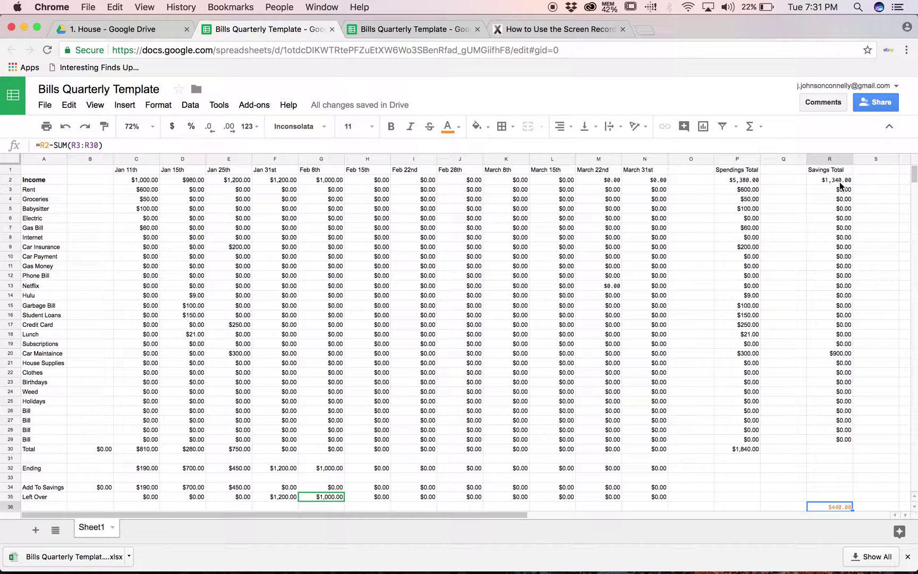
left_click(836, 181)
left_click(836, 172)
left_click(842, 507)
left_click(842, 363)
left_click(843, 354)
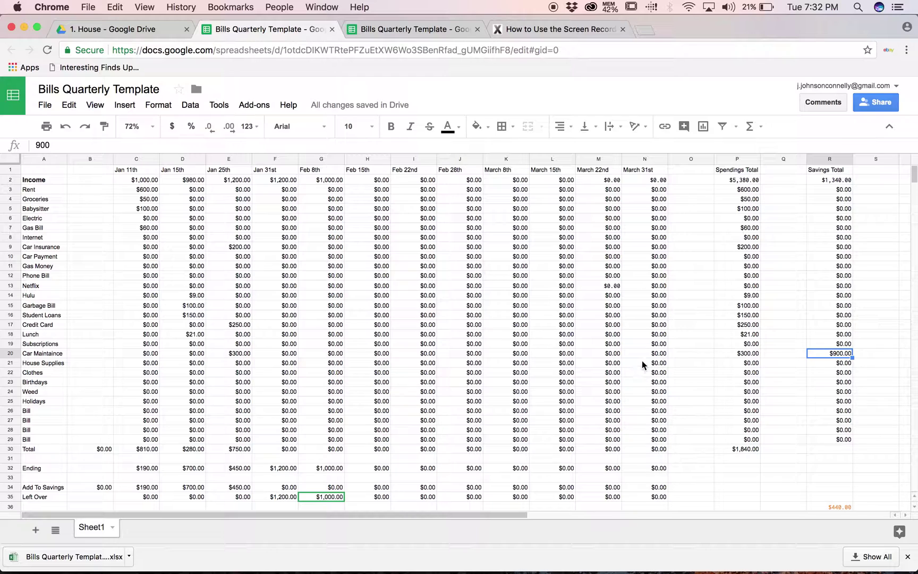
left_click(49, 355)
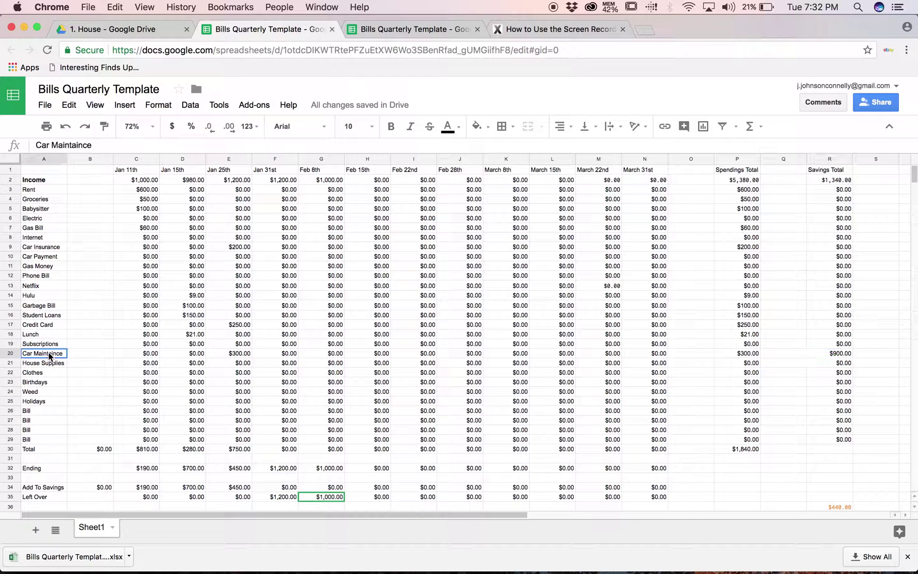
left_click(12, 353)
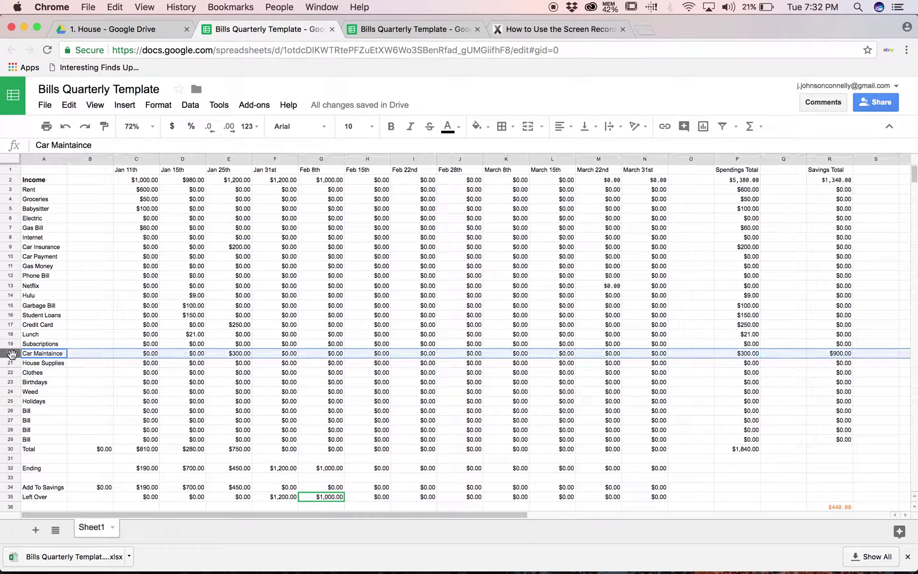
Step: Start a new comment on the Car Maintaince amount in the Savings Total column
left_click(843, 353)
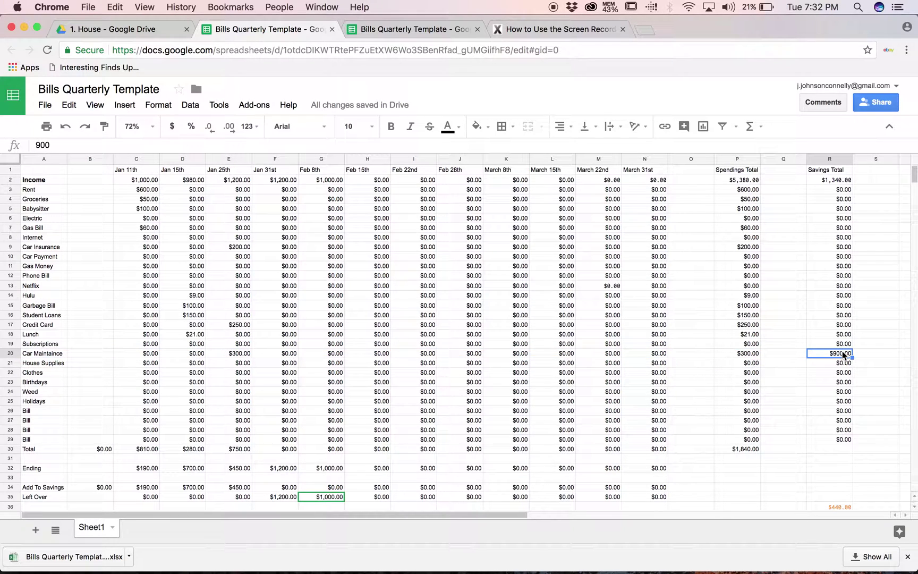
right_click(842, 352)
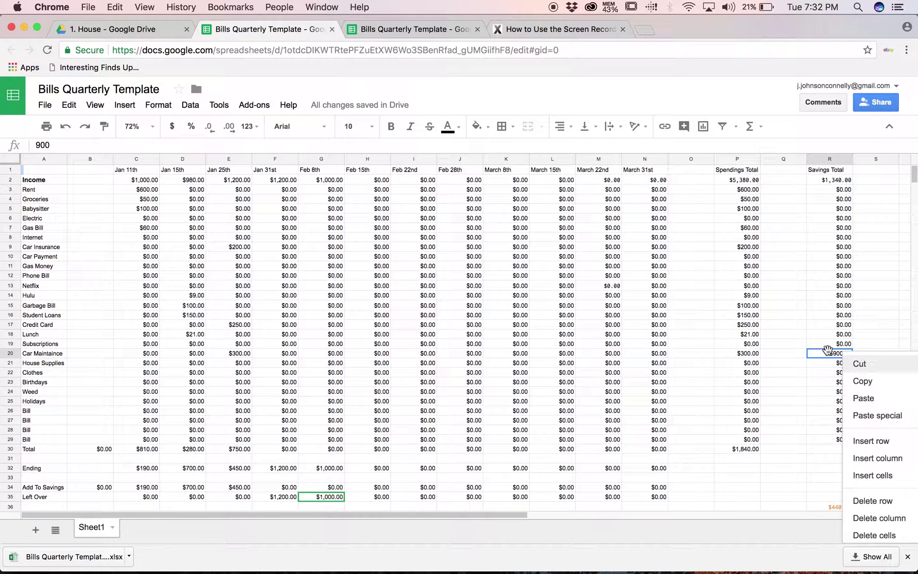
scroll(892, 510, "down", 1)
scroll(893, 510, "down", 5)
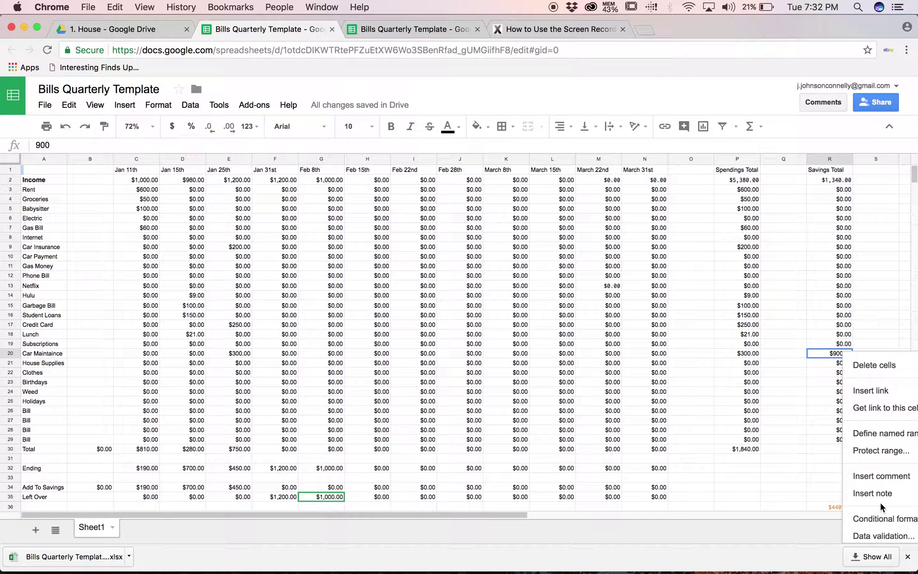
left_click(896, 470)
type("g")
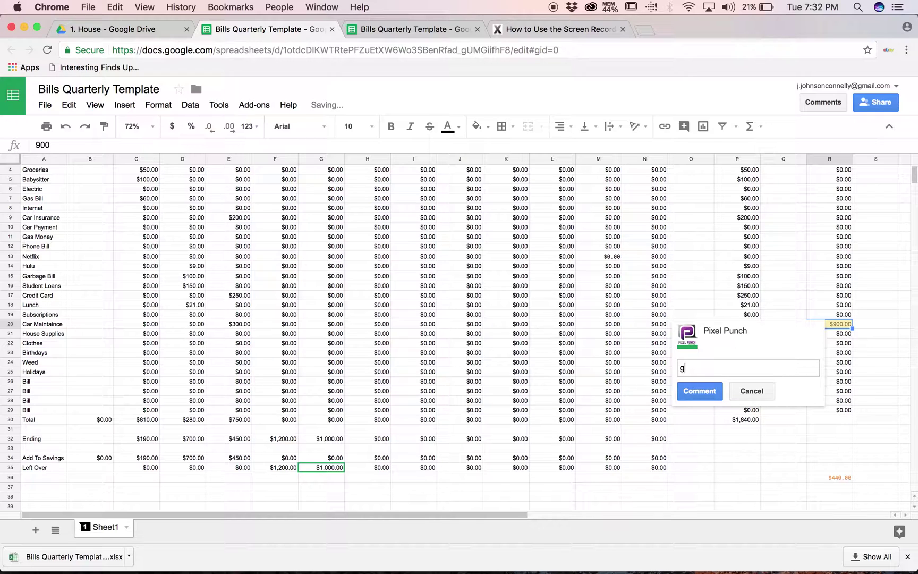
type("iidi")
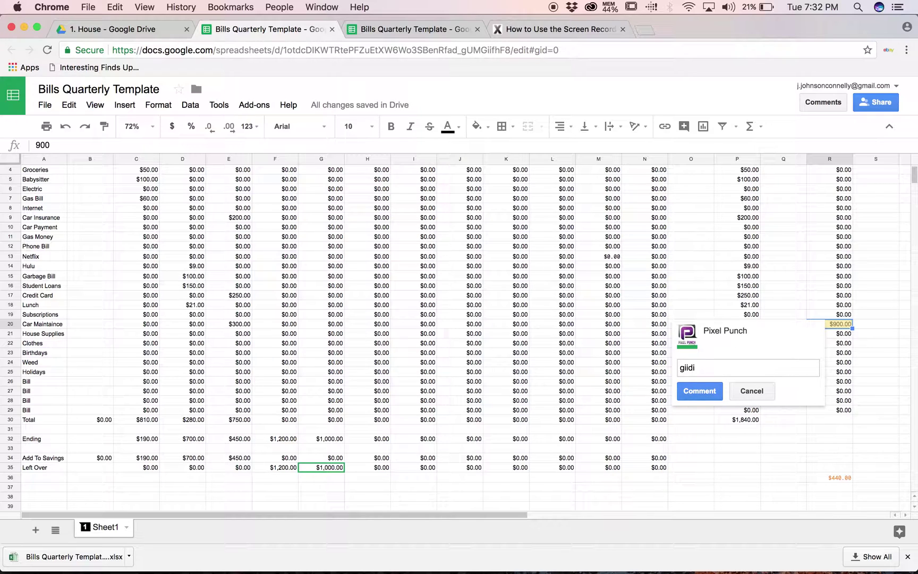
key("BackSpace")
key("BackSpace")
key("BackSpace")
key("BackSpace")
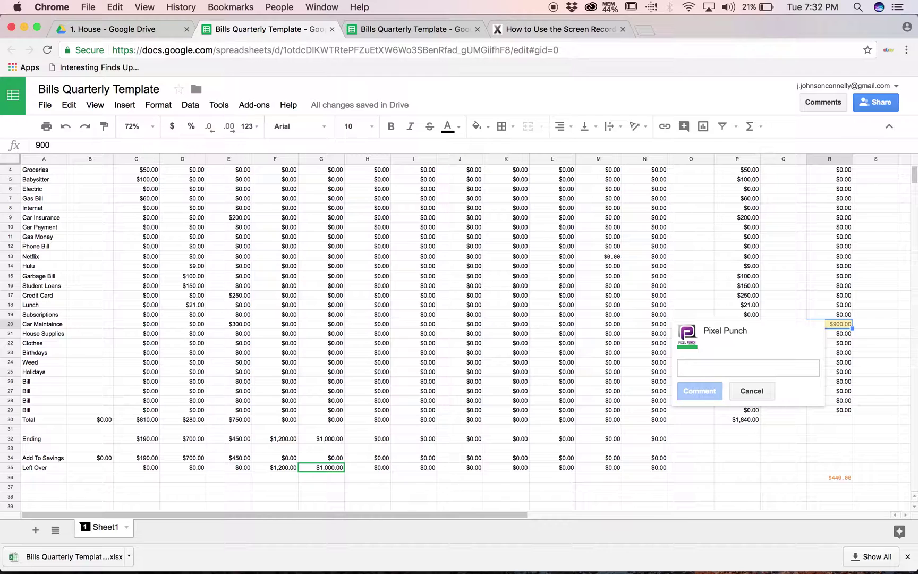
Step: Write "Jan 1. $900:" as the comment on the Car Maintaince savings amount and post it
type("Jan 1")
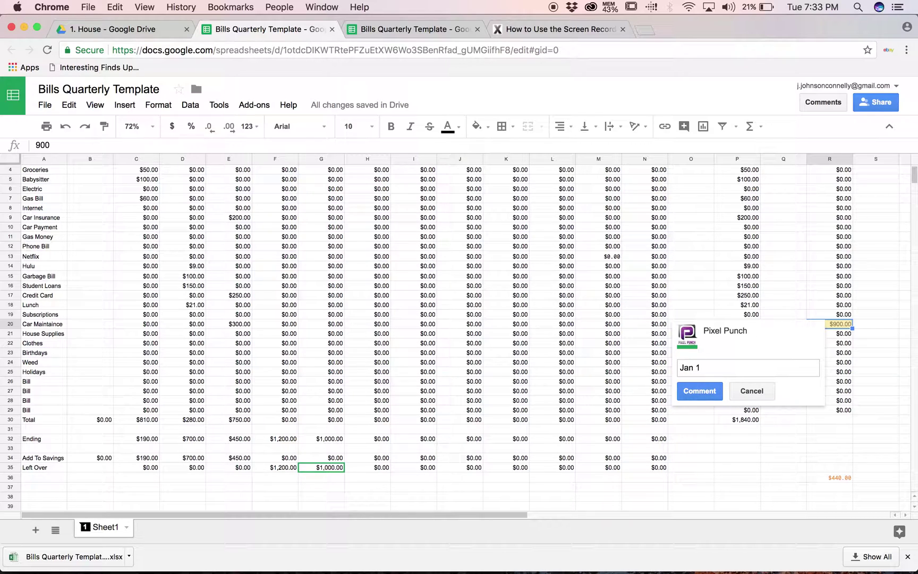
type(".")
type(" 9")
type("$")
key("Right")
type("00:")
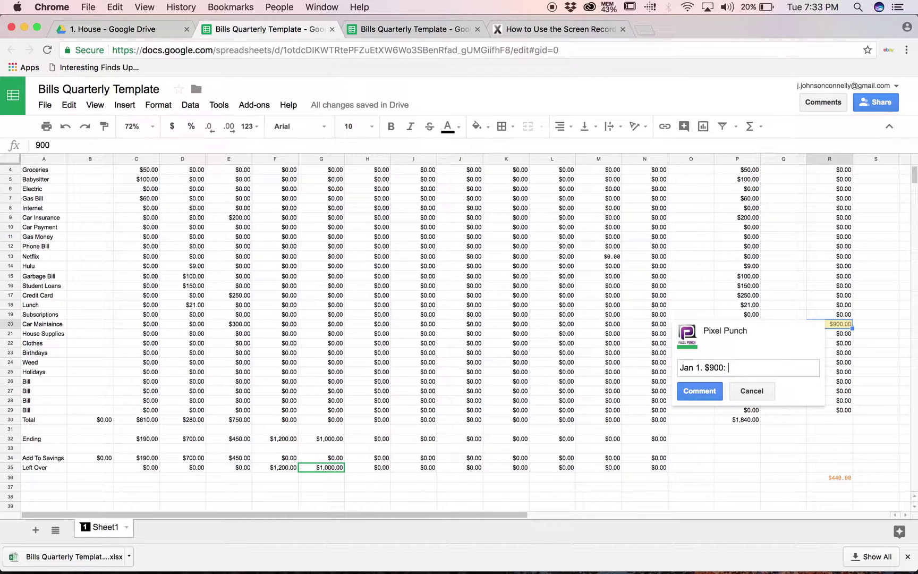
key("Return")
left_click(706, 368)
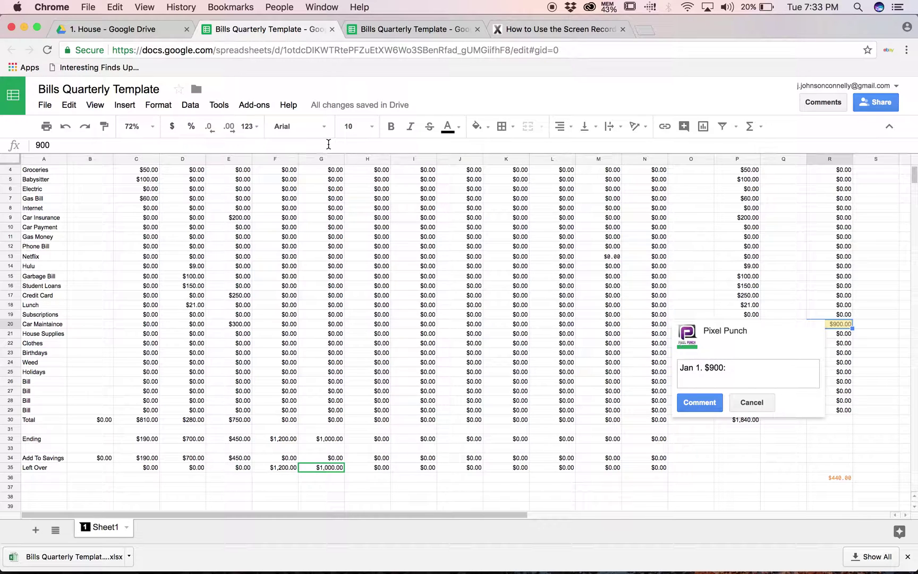
scroll(477, 242, "up", 2)
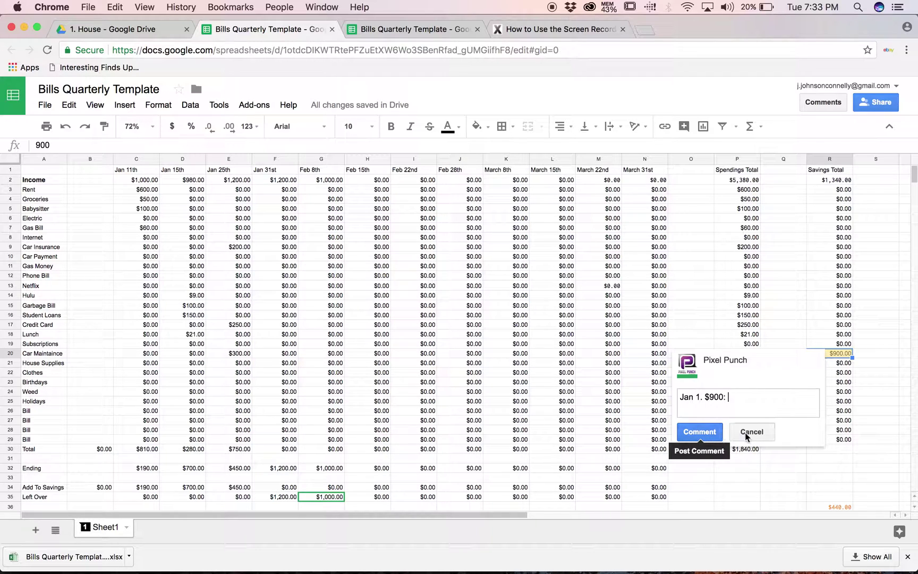
left_click(701, 432)
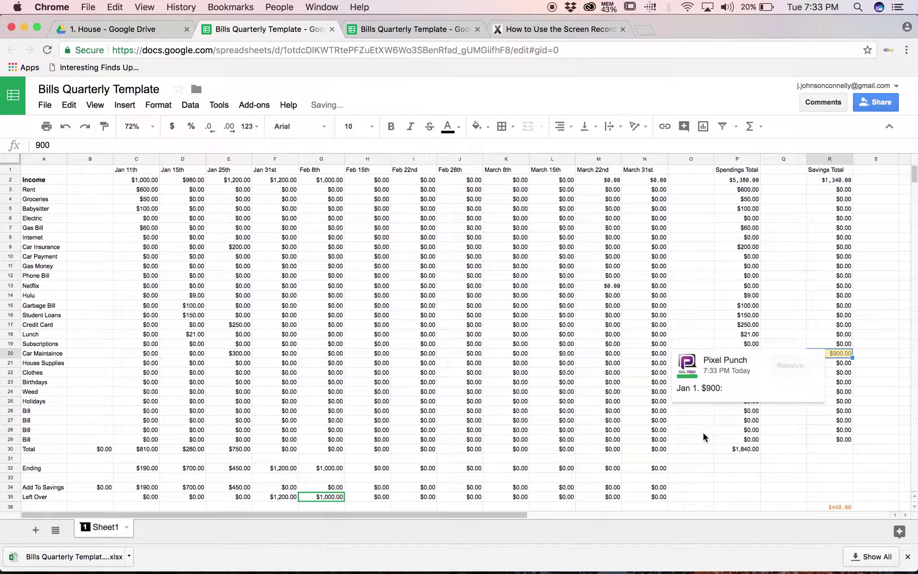
Step: Reopen the posted comment on the Car Maintaince savings amount to view it, and leave the cell
left_click(868, 387)
left_click(843, 353)
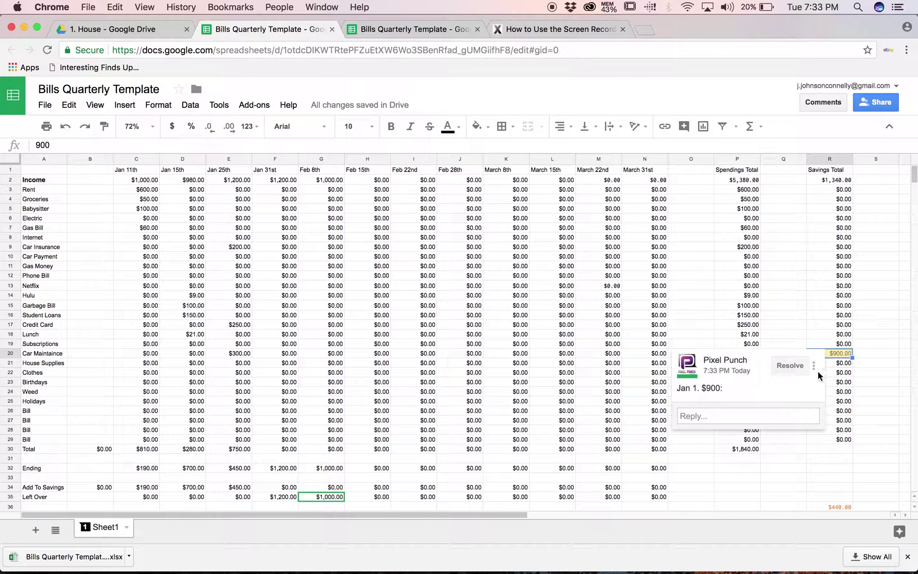
left_click(843, 402)
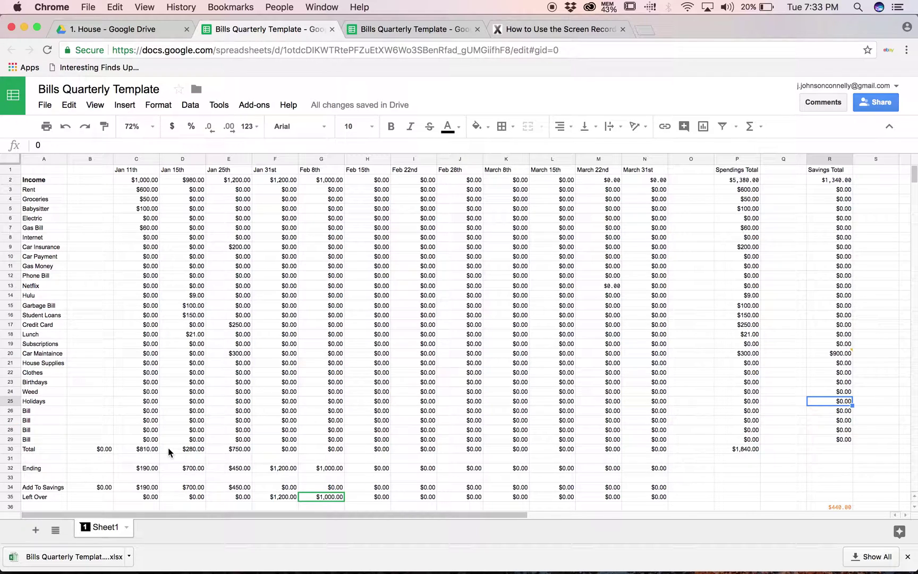
Step: Review the Total row, the list of bills from Rent to the last Bill, and the Ending, Income and Add To Savings rows
left_click(9, 453)
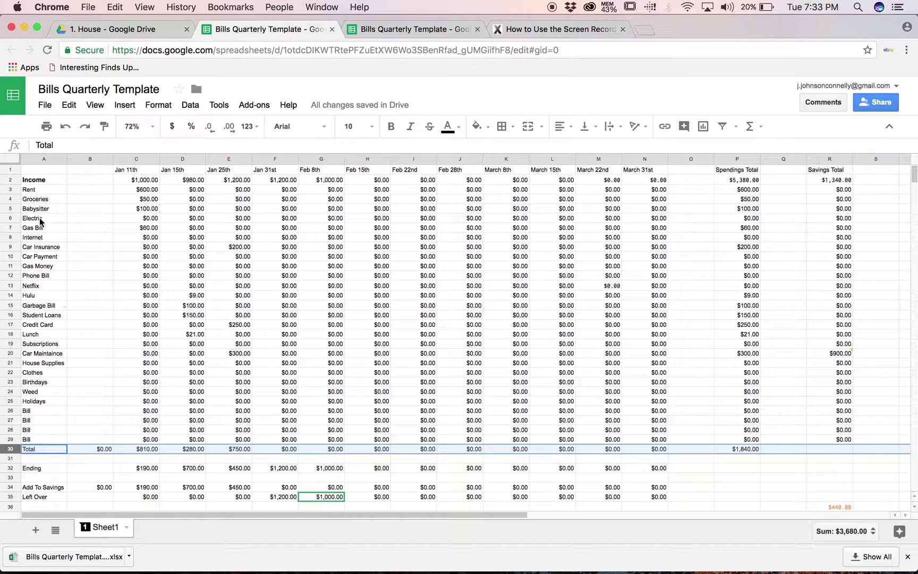
left_click_drag(35, 190, 44, 441)
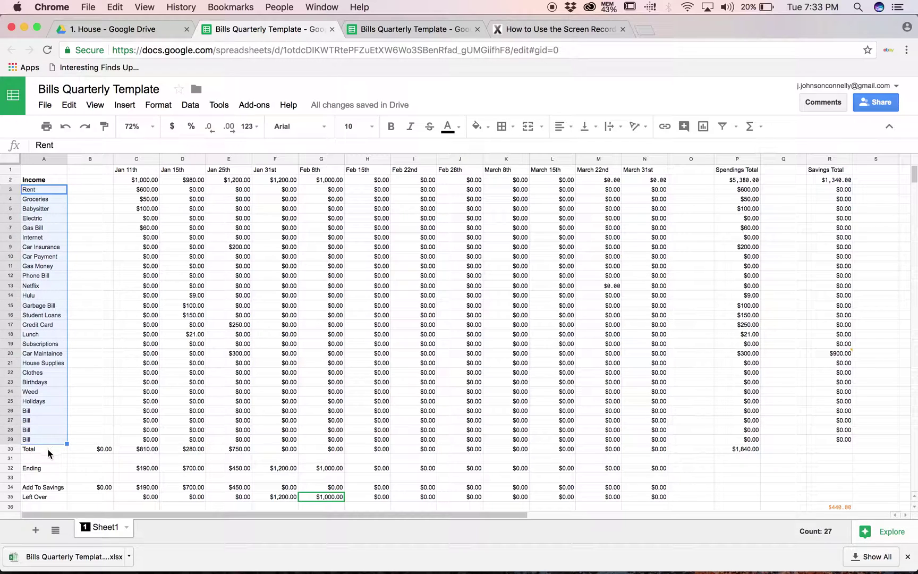
left_click(48, 451)
left_click(46, 466)
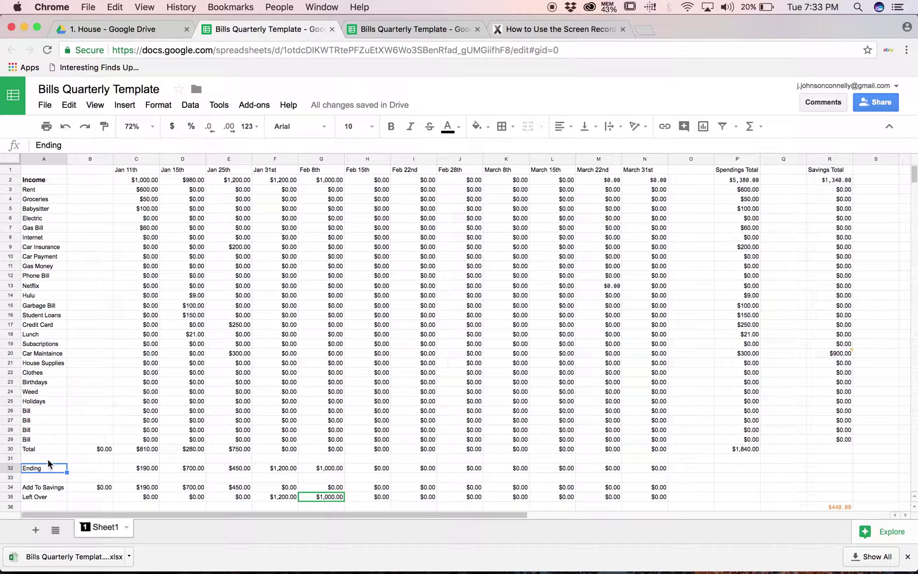
left_click(45, 451)
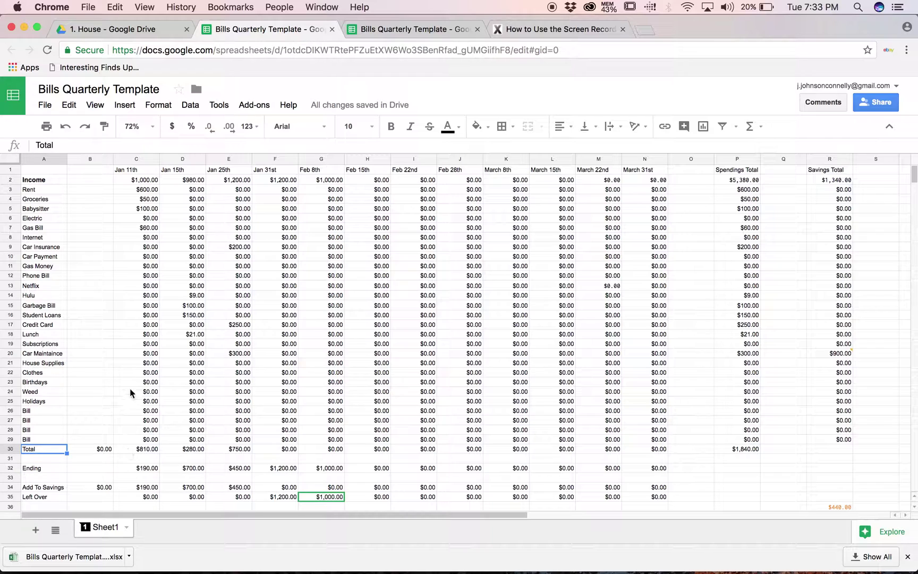
left_click(150, 182)
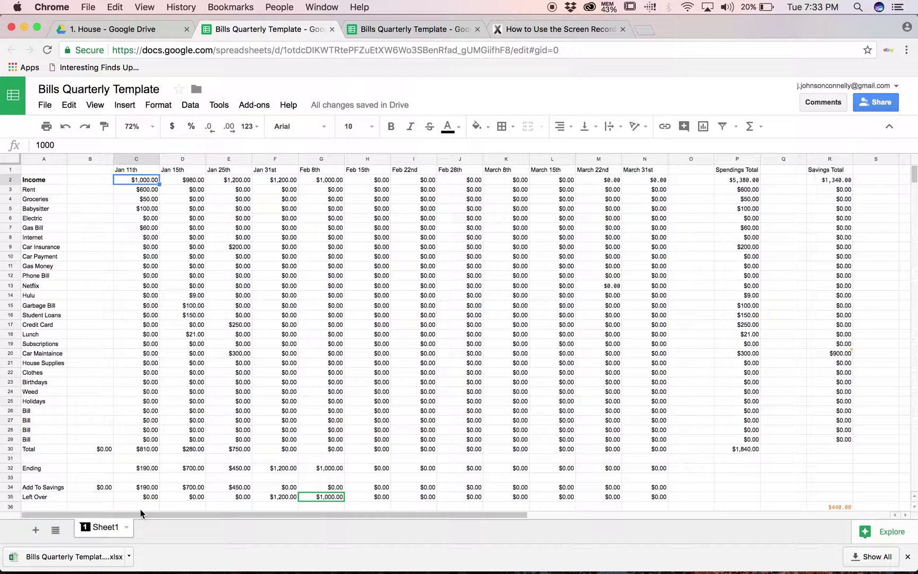
left_click(73, 488)
left_click(419, 489)
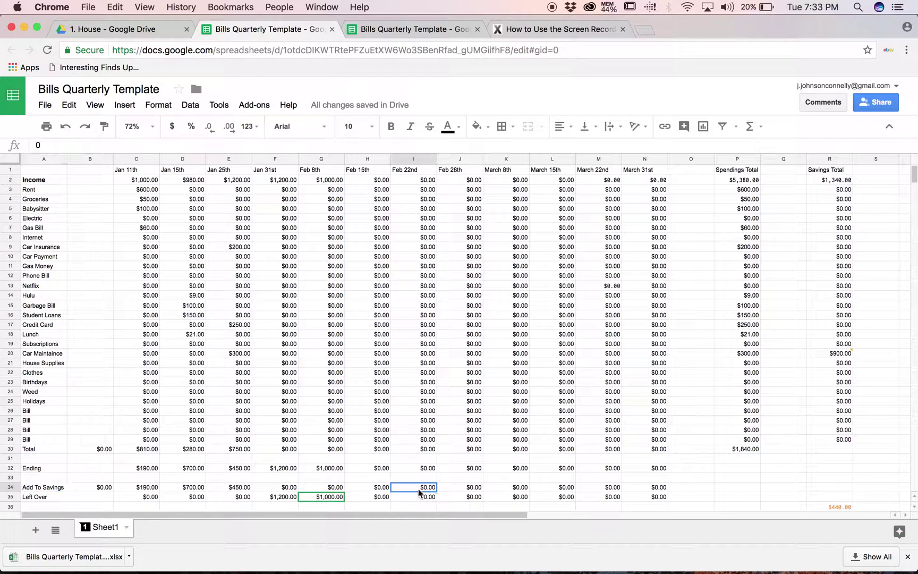